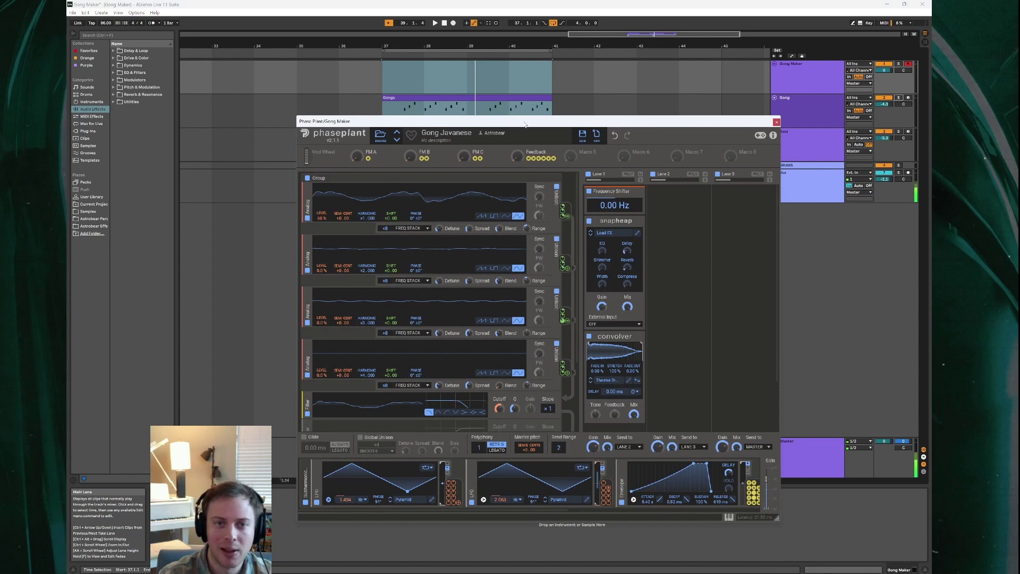
Play the looped gong arrangement with the plugin window moved clear of the tracks, and solo the Gong track.
drag(525, 124, 484, 195)
click(443, 48)
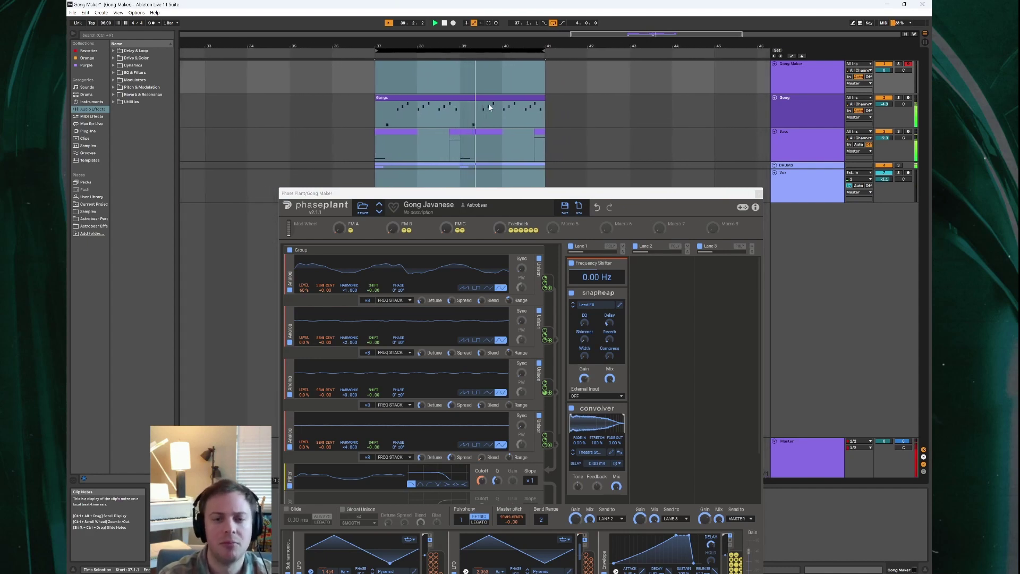
click(899, 99)
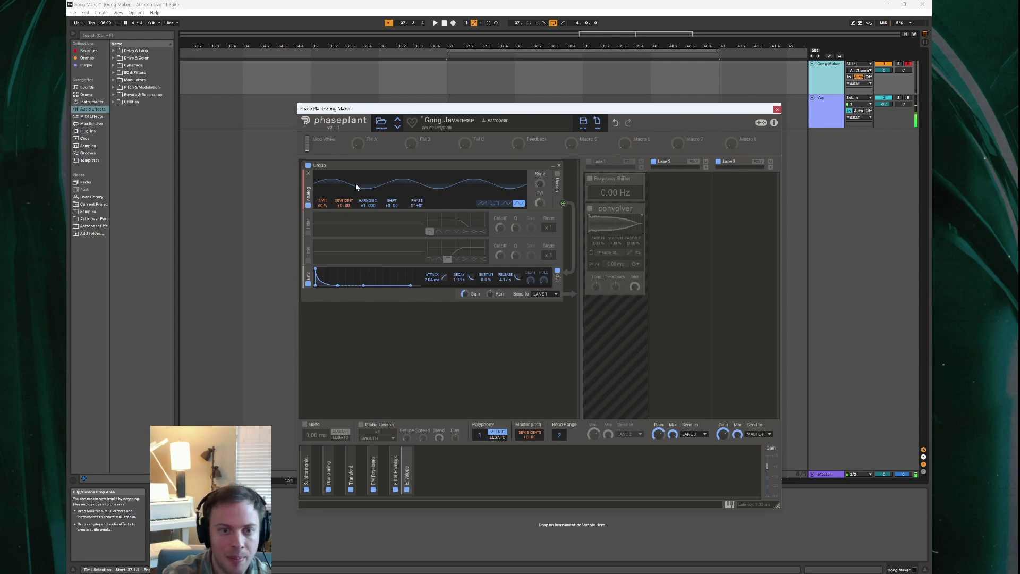
Switch the first oscillator's unison on and off to compare its waveform with the plain sine.
click(558, 176)
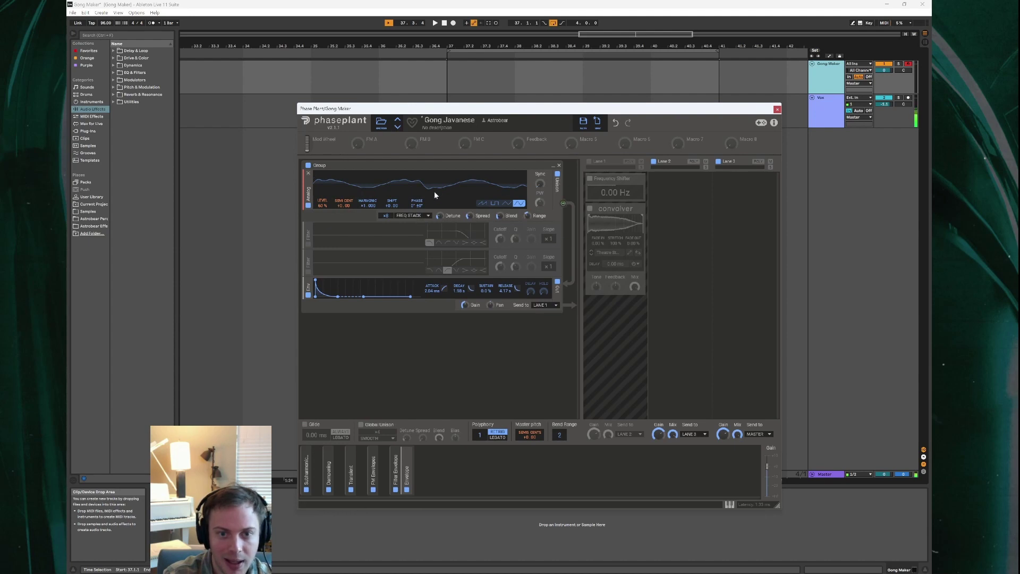
click(557, 176)
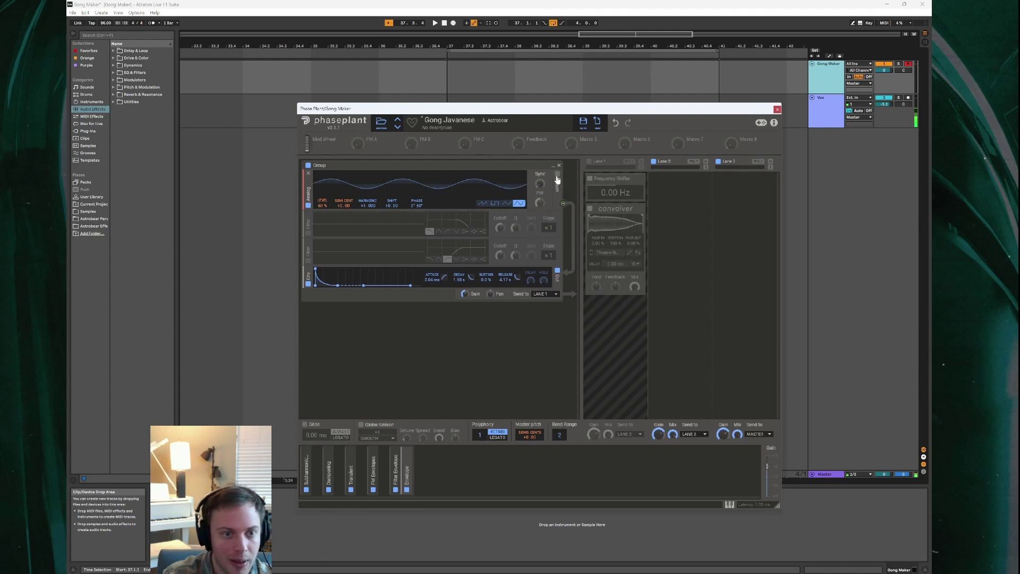
mouse_move(325, 211)
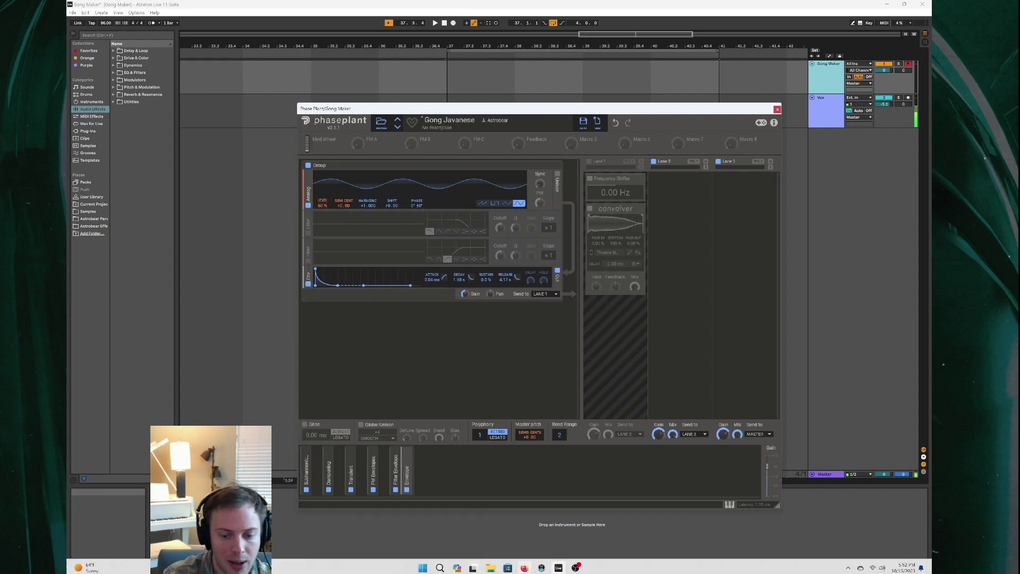
Consult the modulation passage around "a few Hertz" in the browser's gong paper, then return to the synth and expand the subharmonic modulators group.
click(526, 567)
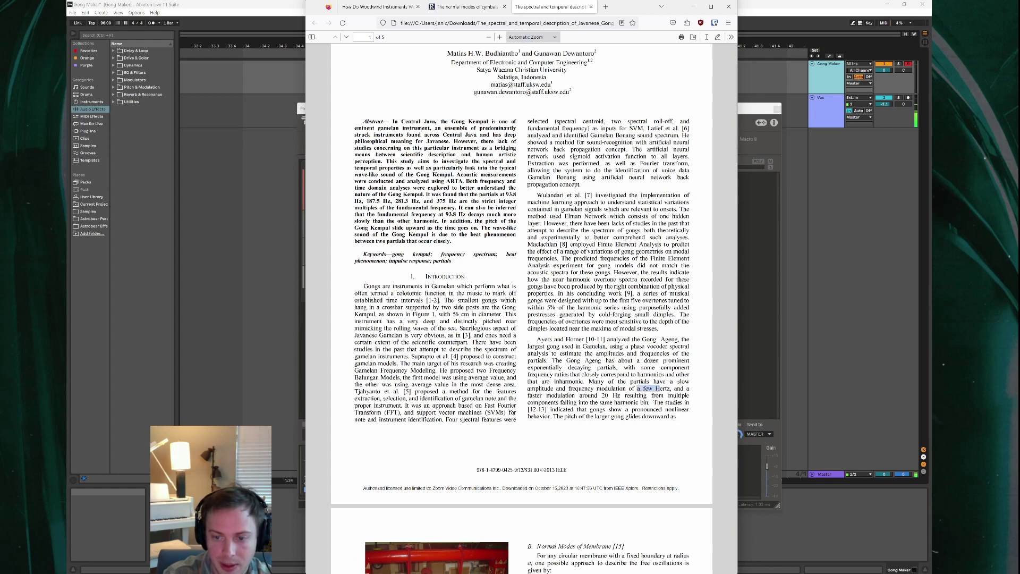
drag(649, 388, 596, 388)
click(692, 6)
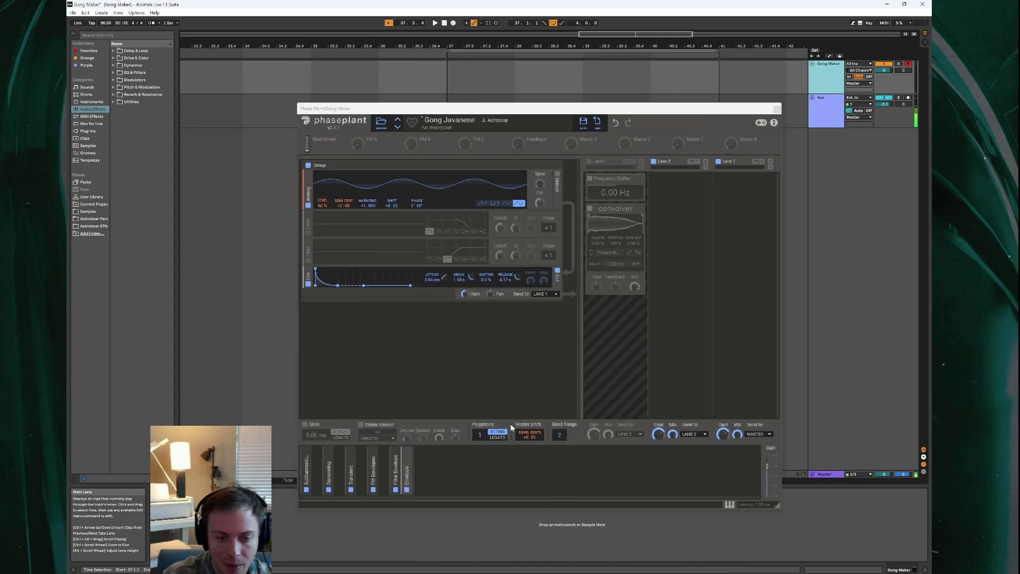
click(310, 462)
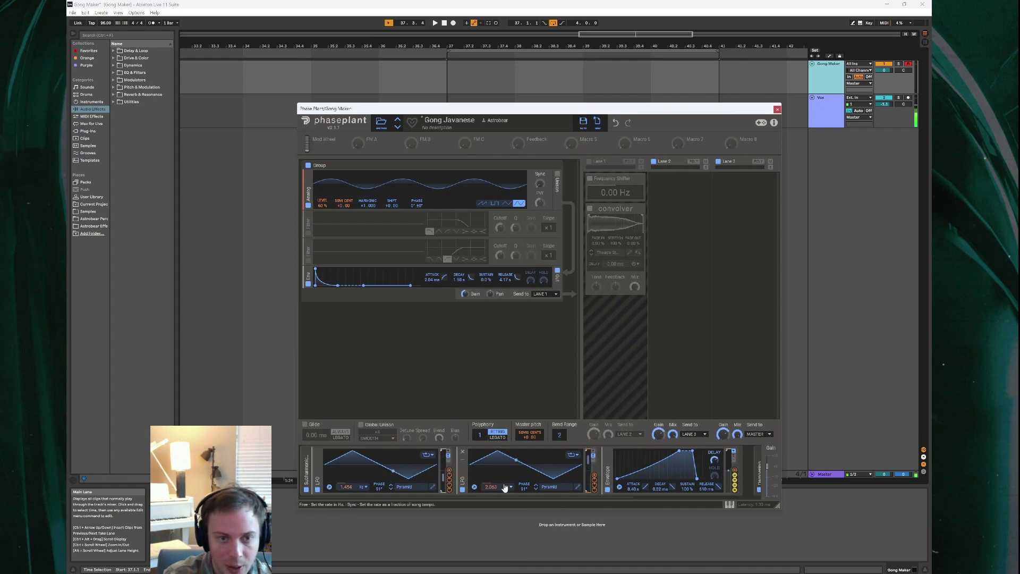
mouse_move(342, 210)
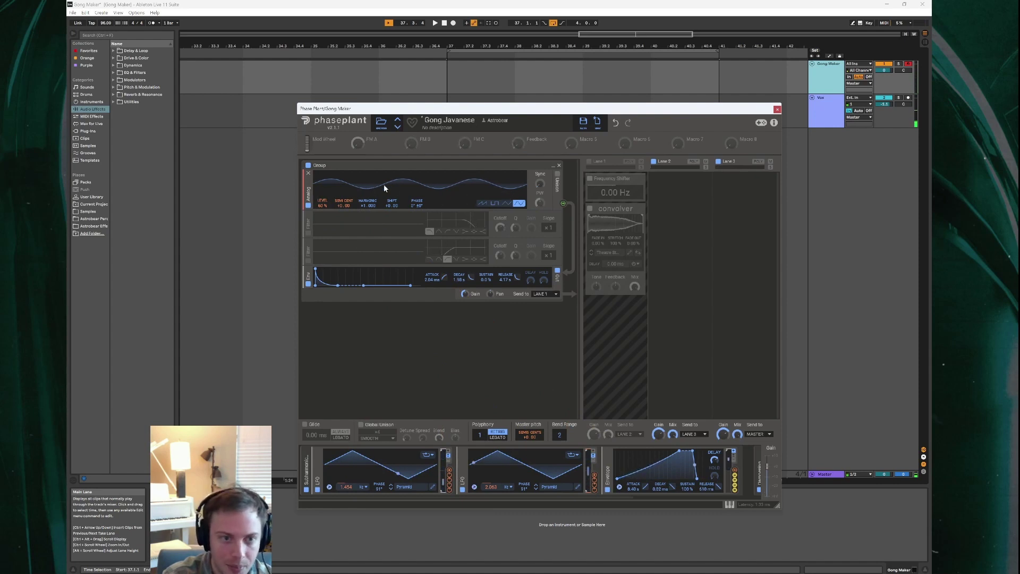
Duplicate the sine oscillator three times and set the copies' harmonics to 2, 3 and 4.
drag(310, 195, 317, 296)
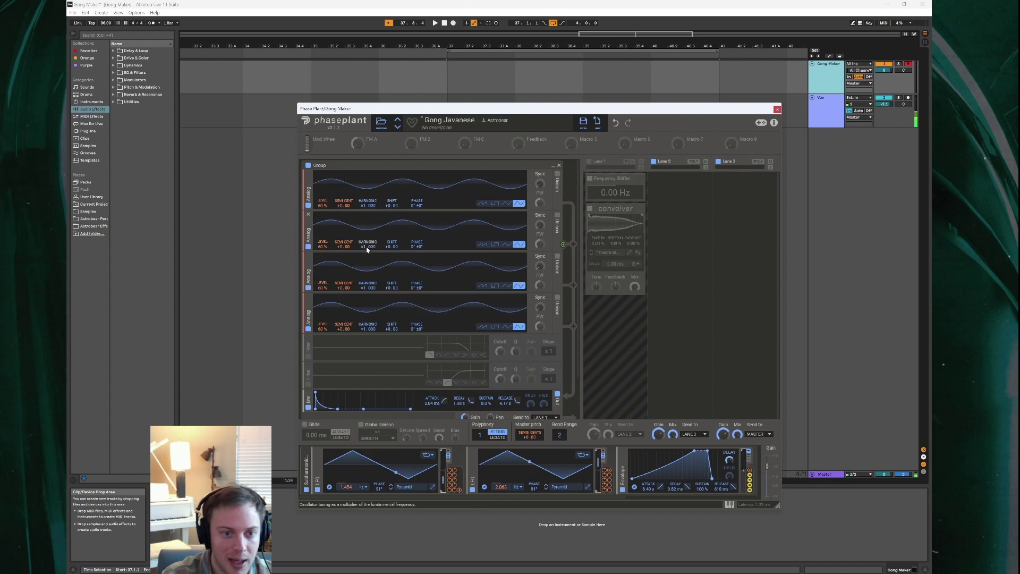
drag(367, 246, 368, 234)
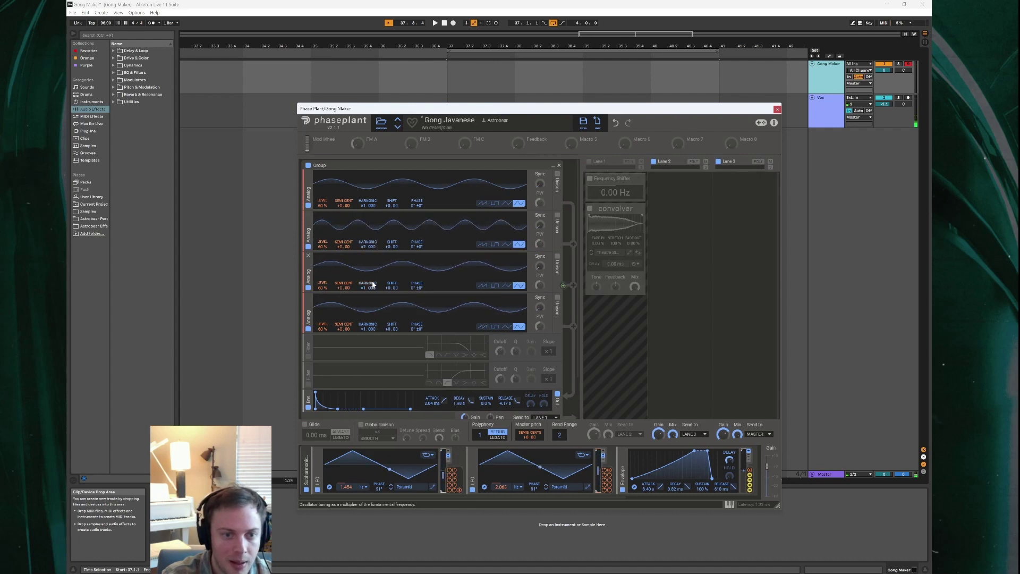
drag(367, 287, 367, 265)
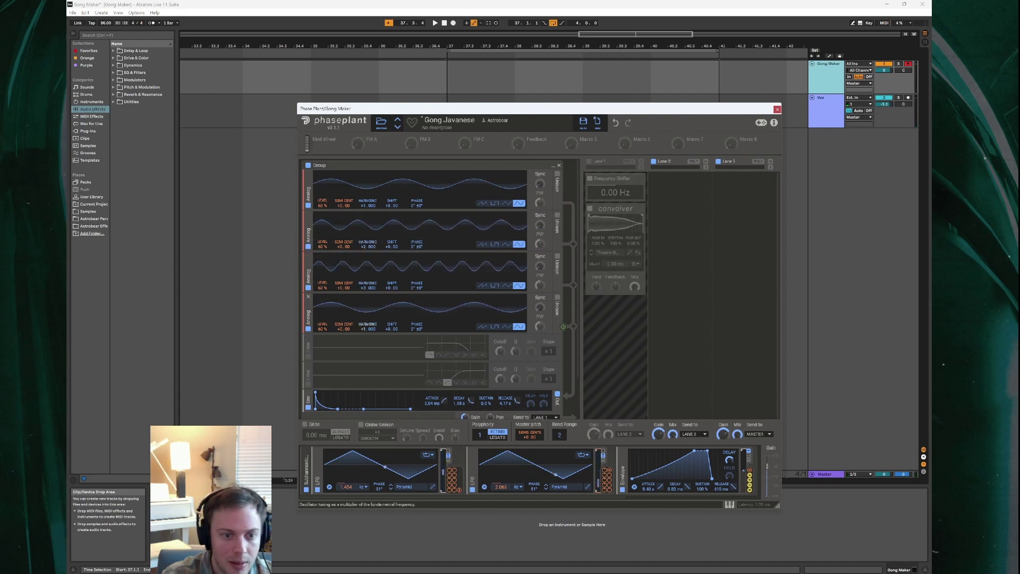
drag(367, 328, 368, 300)
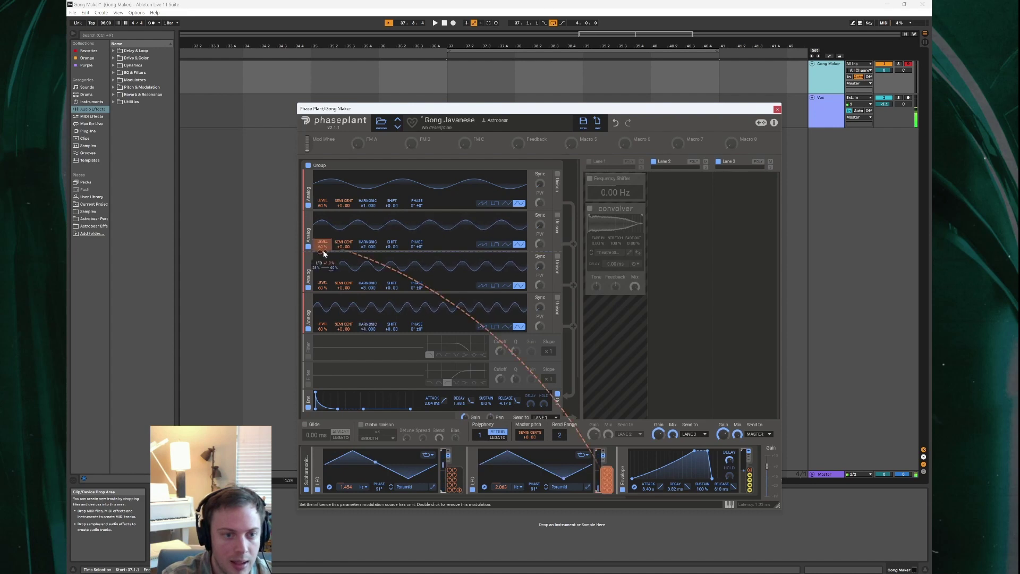
Lower the levels of the second, third and fourth oscillators to 0% and expand the envelope in the Dampening modulator group.
drag(321, 249, 322, 351)
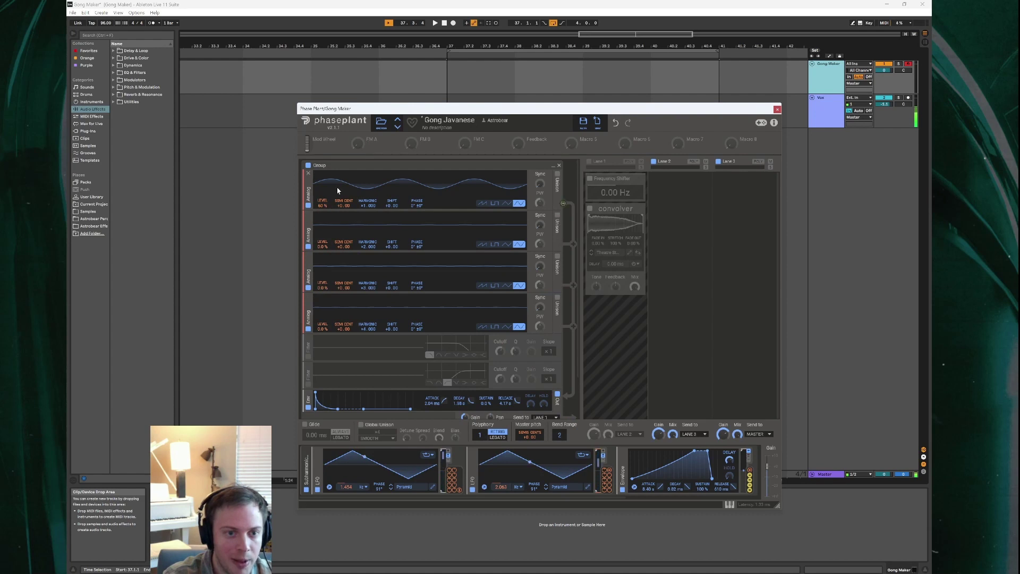
click(306, 464)
click(329, 459)
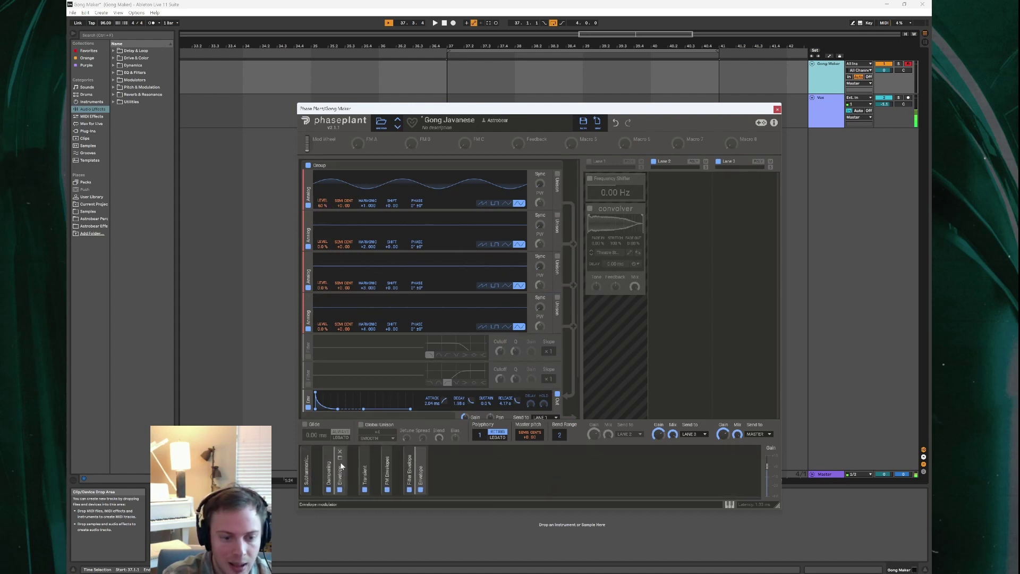
click(341, 461)
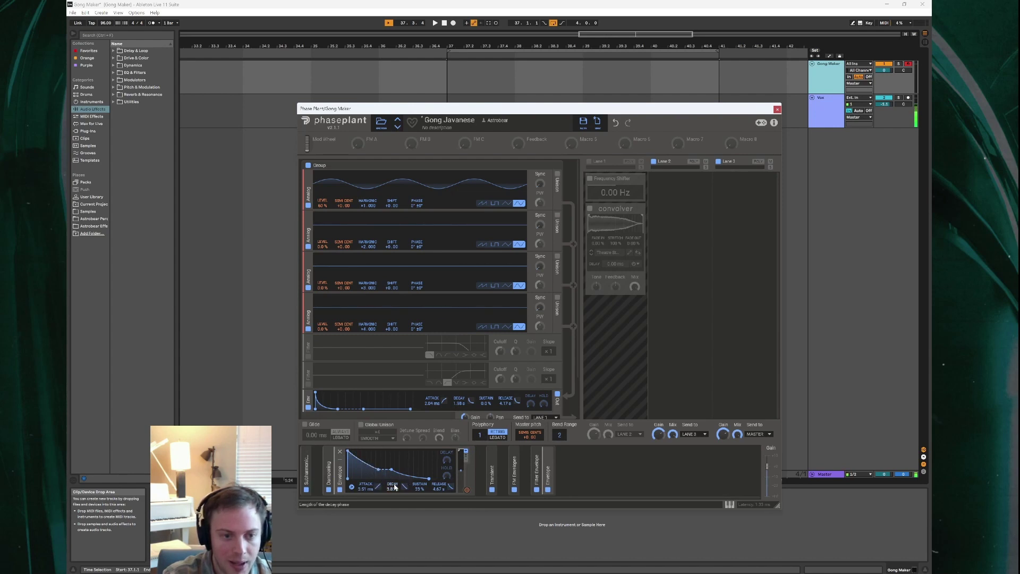
Route the Dampening envelope to the levels of the second, third and fourth oscillators and adjust the modulation amounts.
mouse_move(467, 489)
mouse_down()
mouse_move(329, 247)
mouse_move(317, 259)
mouse_move(323, 246)
mouse_move(324, 254)
mouse_up()
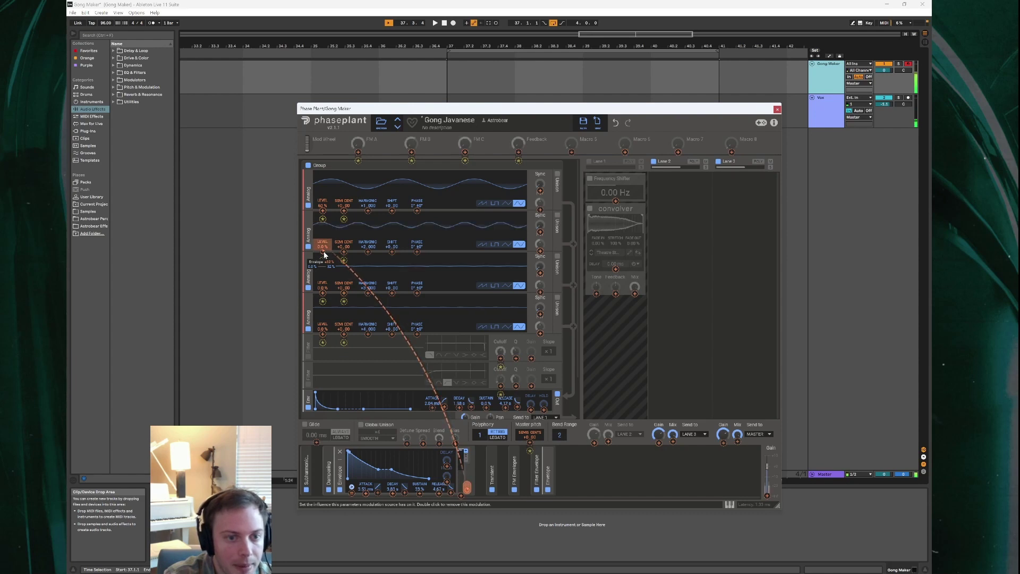
click(324, 290)
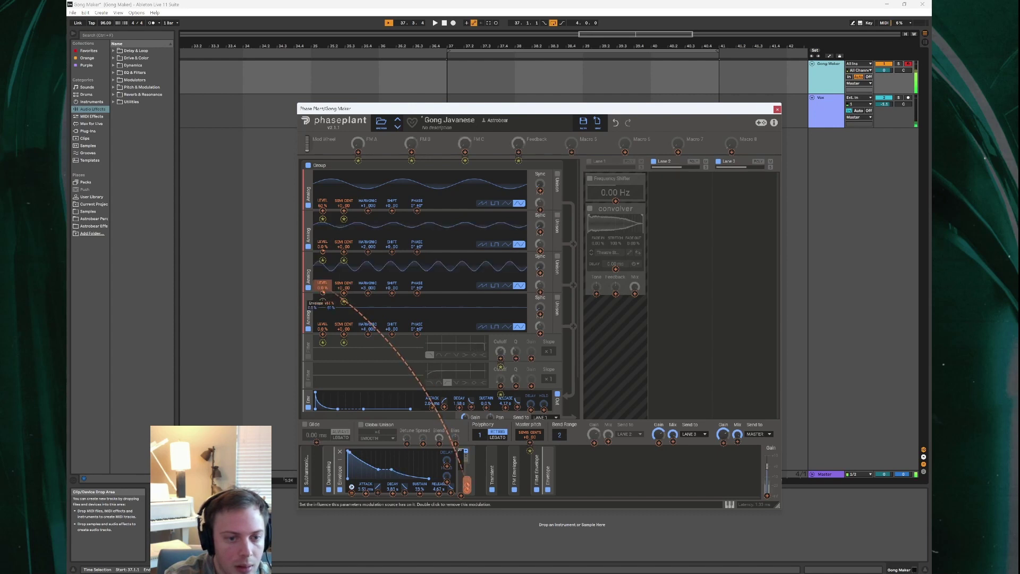
drag(322, 292, 323, 297)
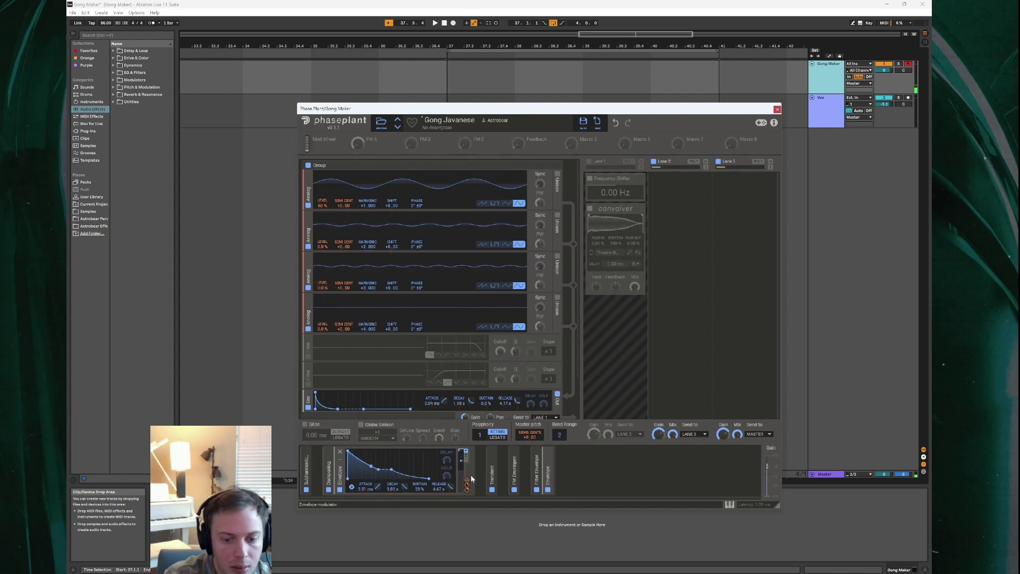
drag(468, 482, 325, 340)
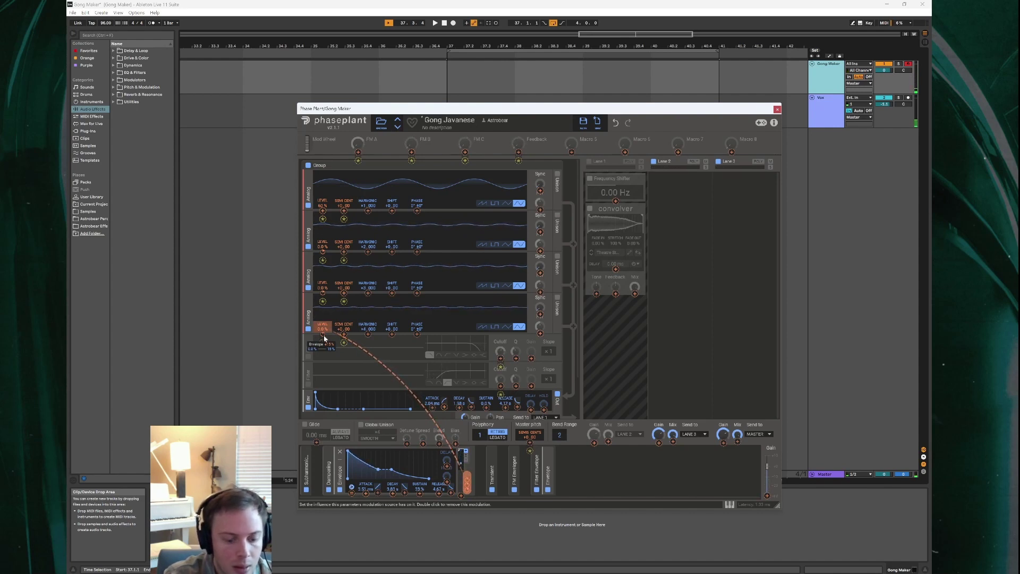
drag(323, 334, 324, 335)
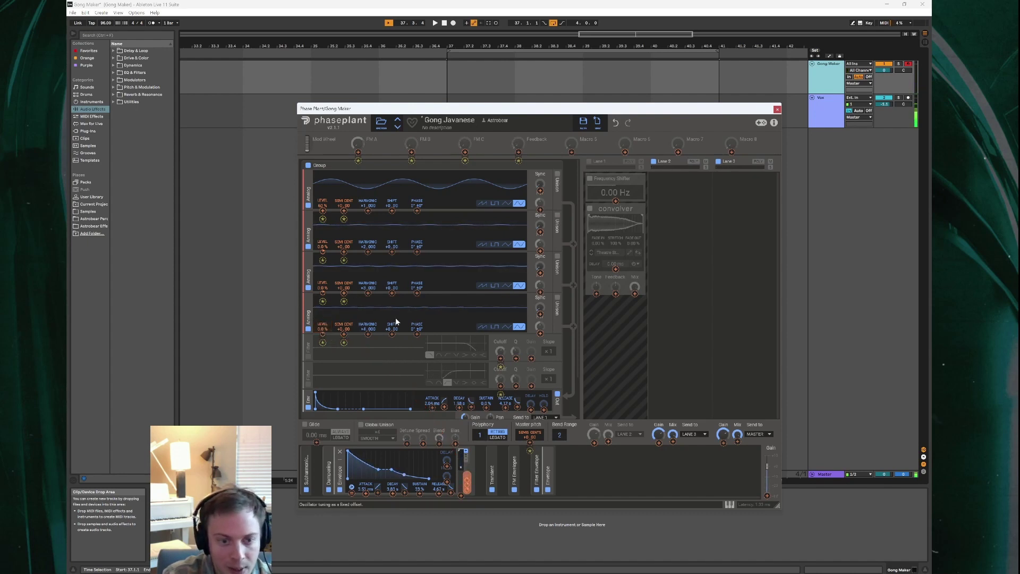
drag(319, 321, 322, 334)
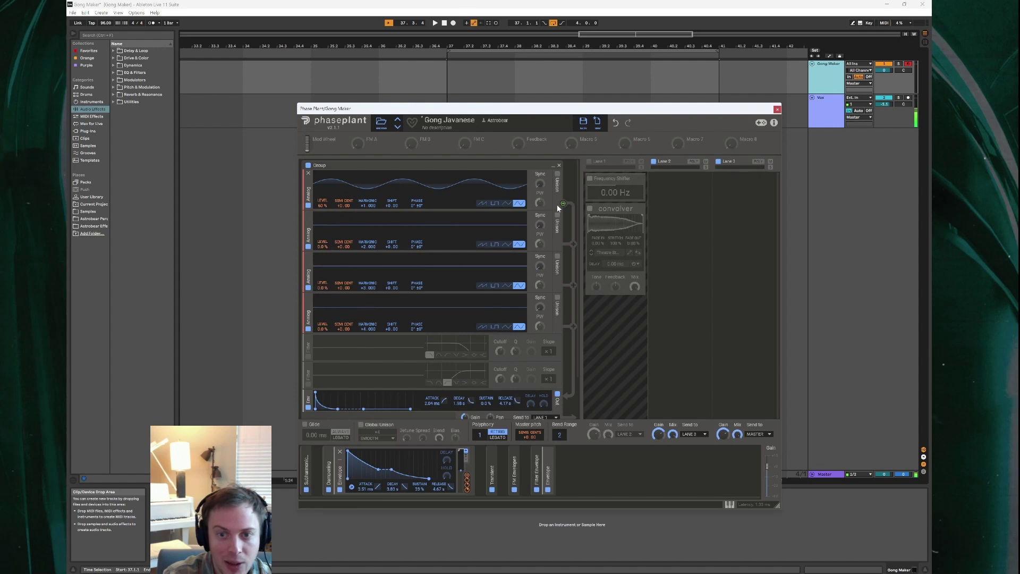
Turn on unison in Freq Stack mode for the first oscillator, comparing it with unison off.
click(557, 175)
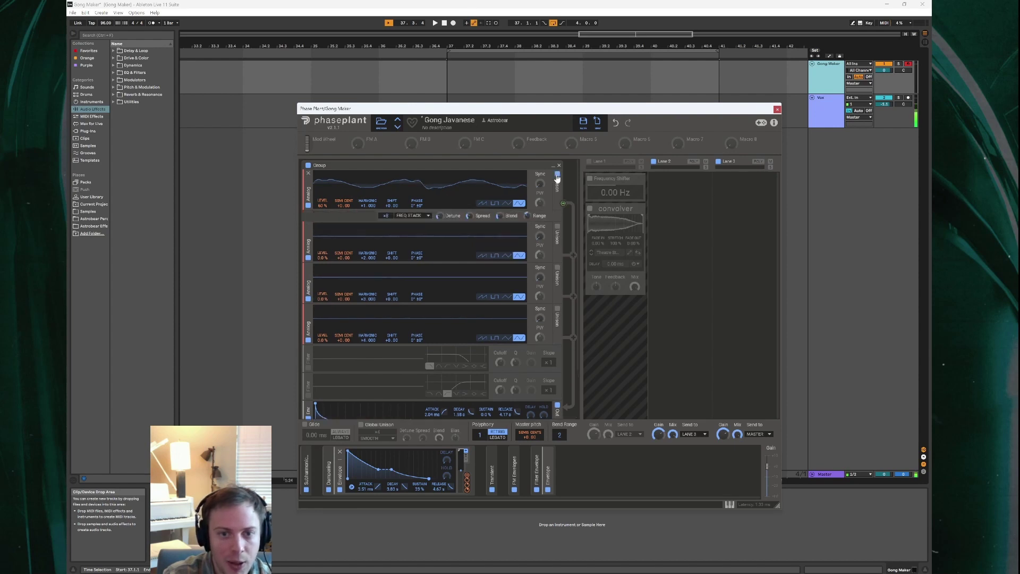
click(408, 215)
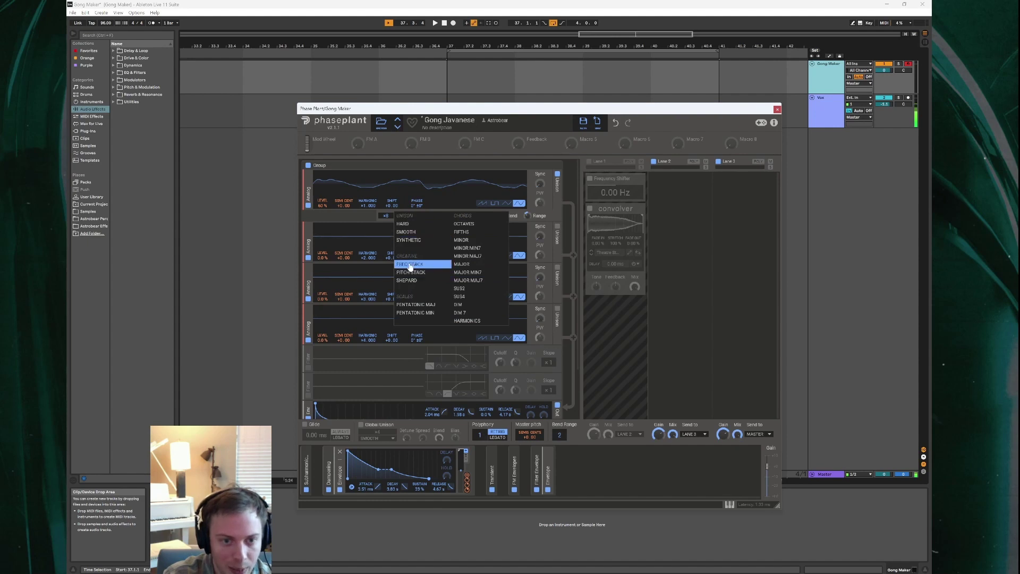
click(558, 175)
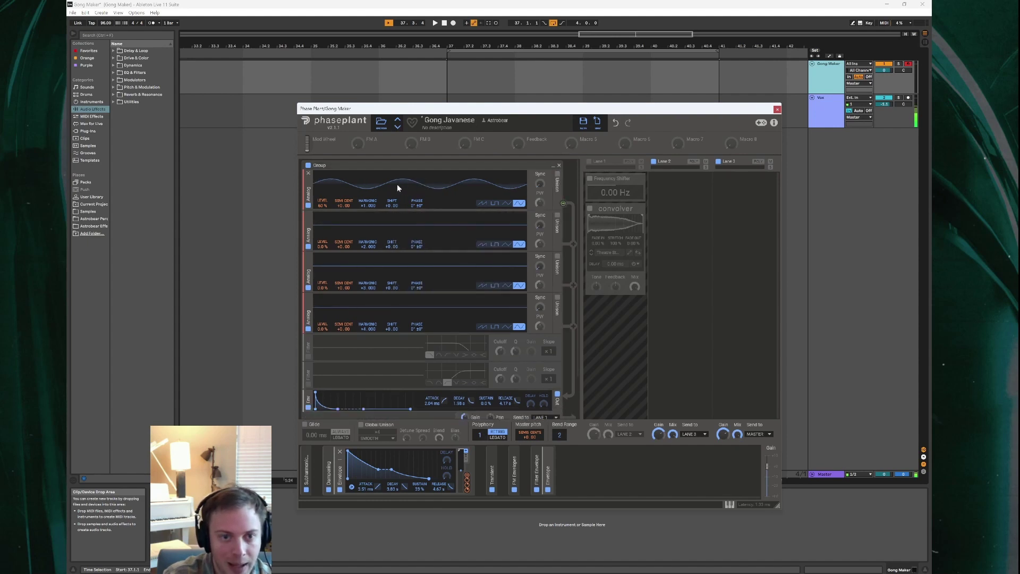
click(557, 174)
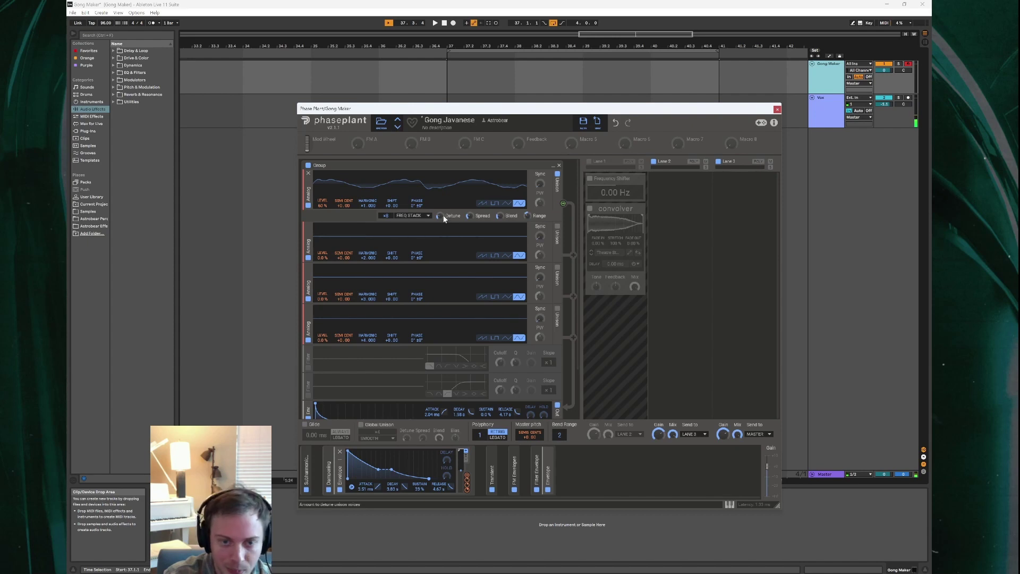
Disable the second, third and fourth oscillators to hear the first oscillator alone.
click(308, 258)
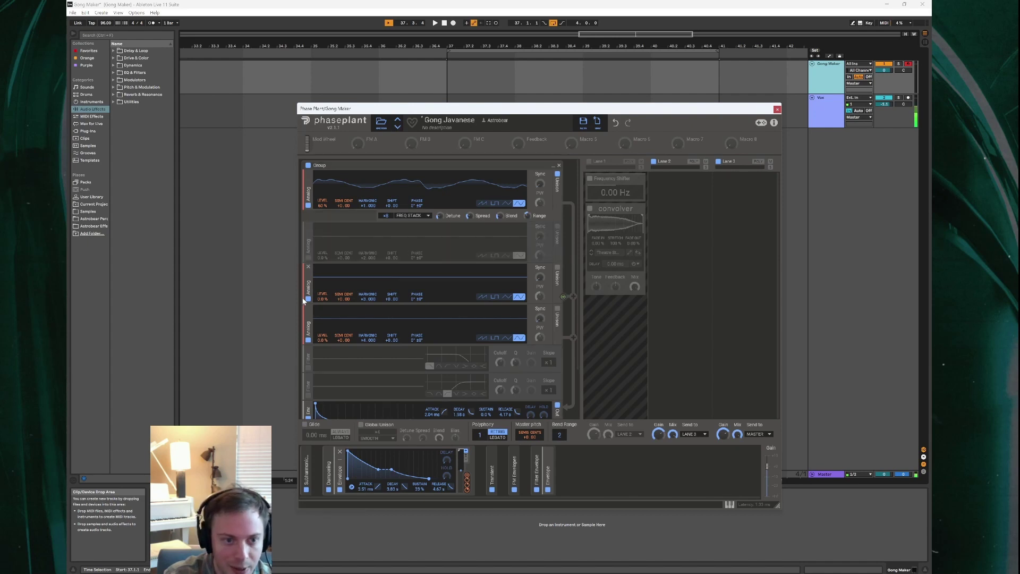
click(308, 298)
click(308, 340)
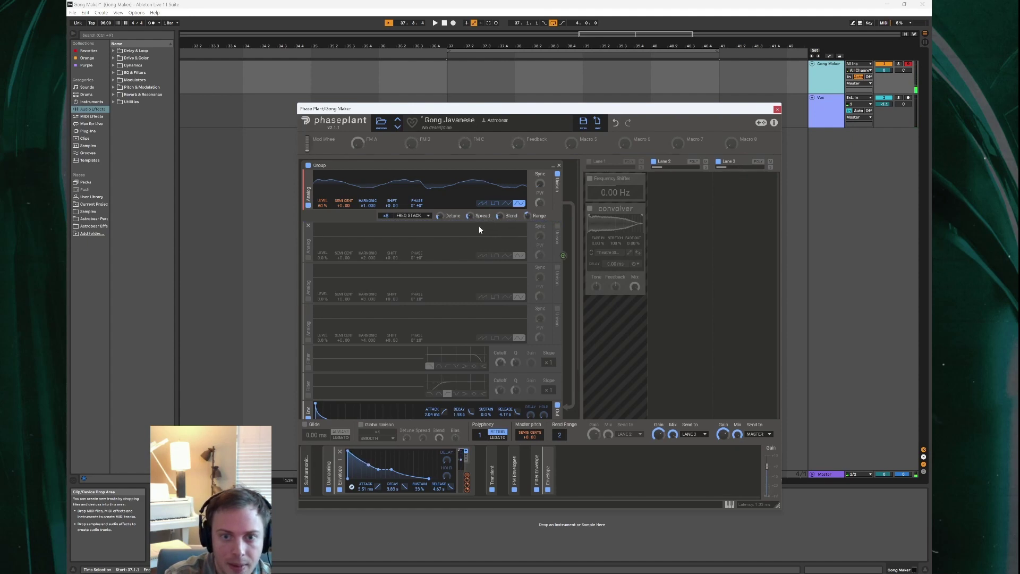
Re-enable the second and third oscillators, turning on Freq Stack unison and adjusting the unison Range for each.
click(308, 259)
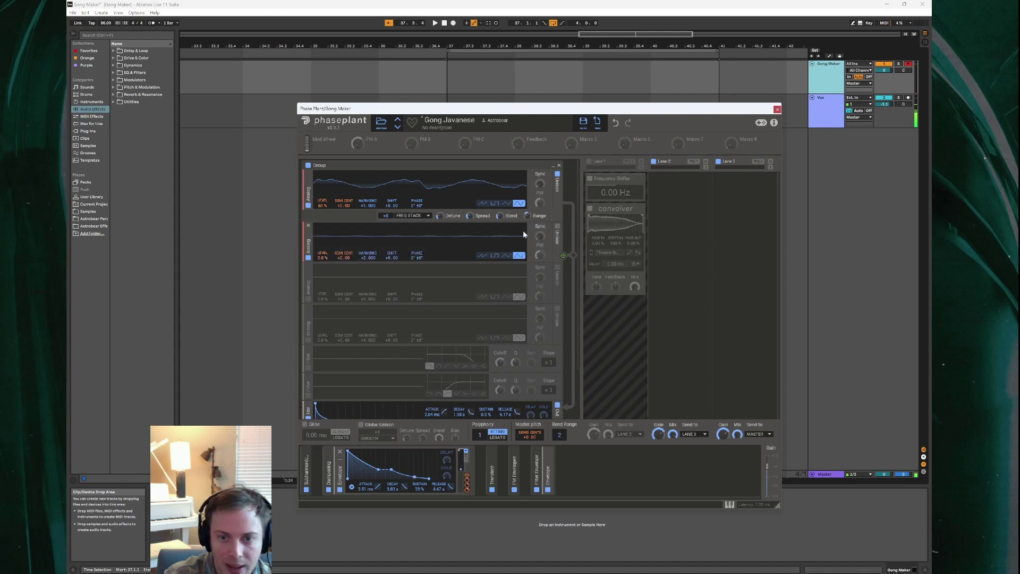
click(557, 227)
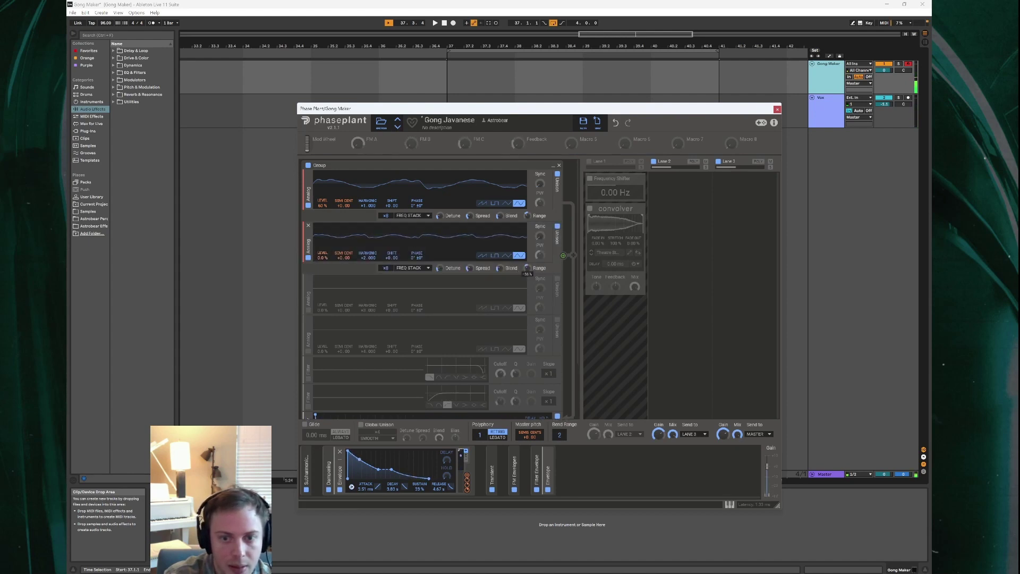
click(308, 311)
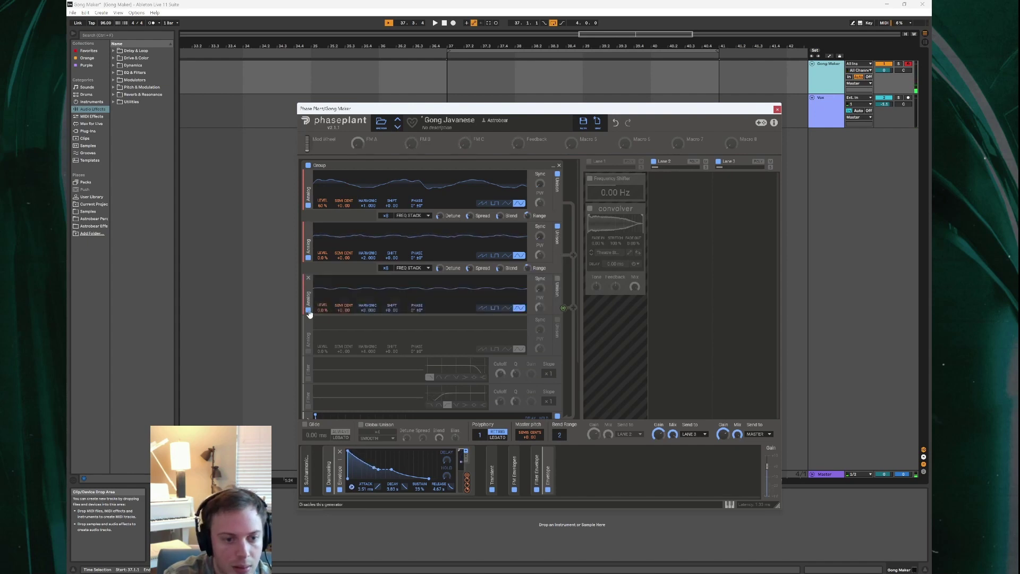
click(557, 278)
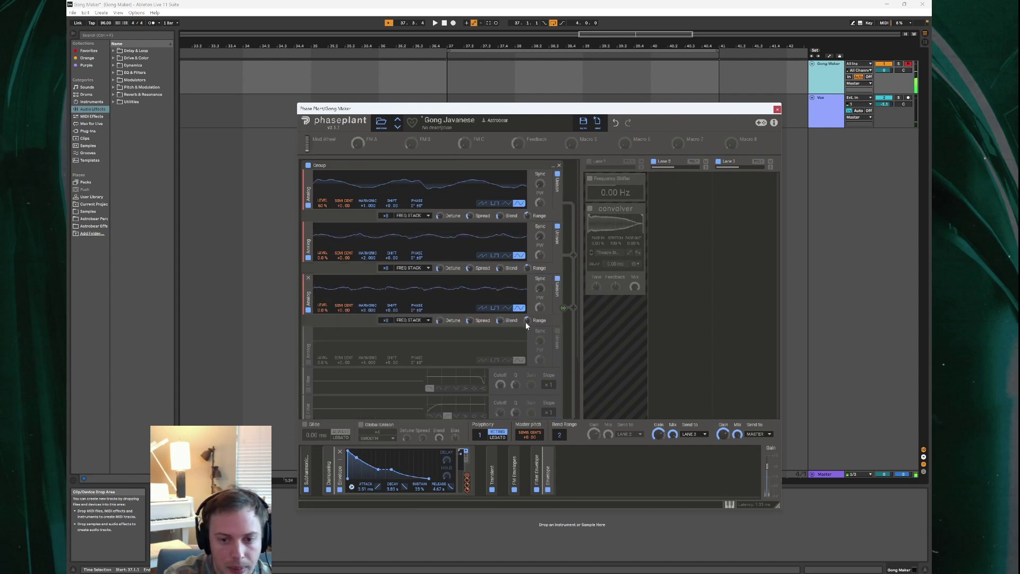
drag(527, 320, 527, 318)
Re-enable the fourth oscillator, turn on its Freq Stack unison and adjust the unison Range.
click(307, 364)
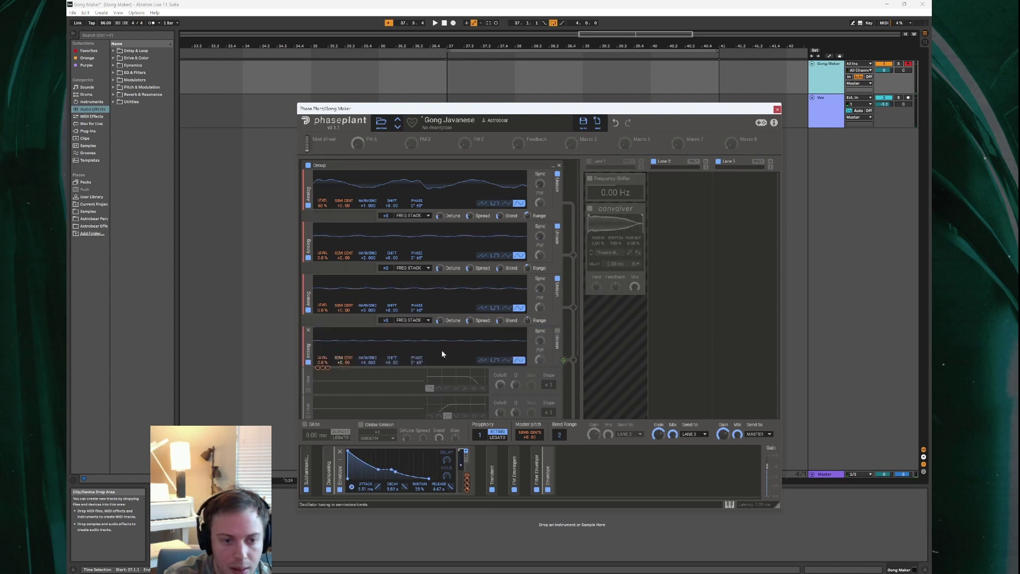
click(558, 331)
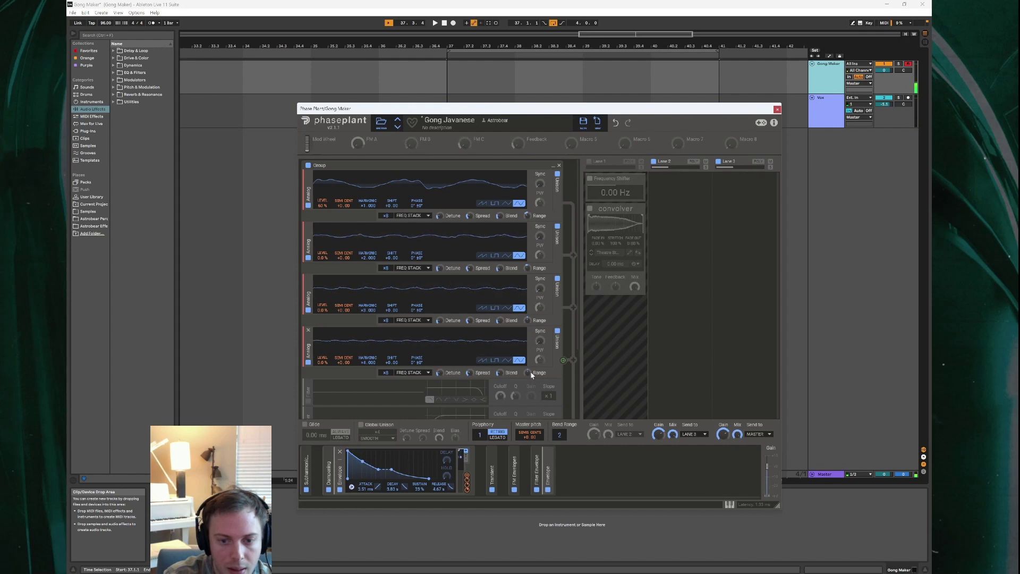
drag(531, 376, 530, 371)
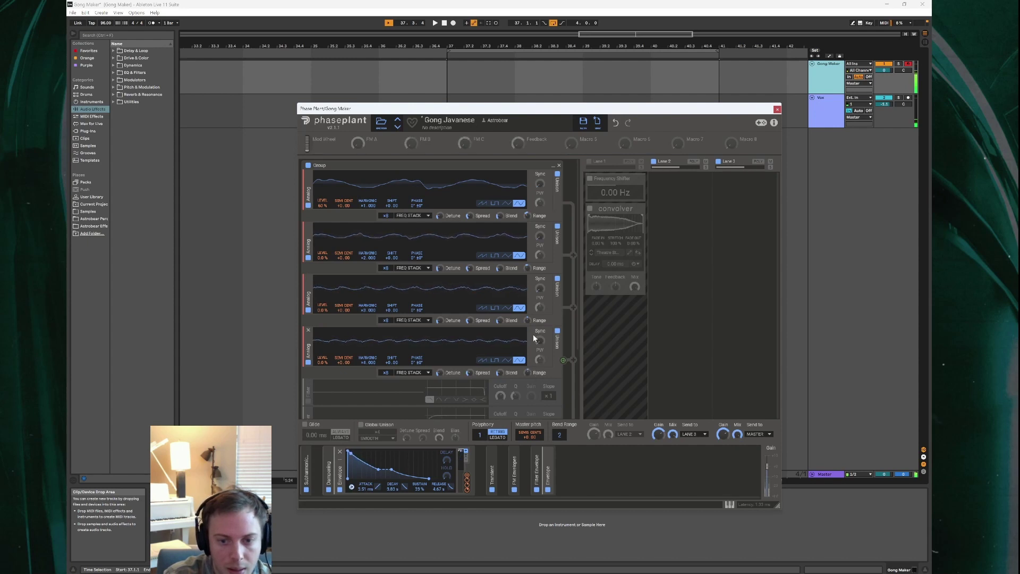
Enable the filter below the four oscillators and inspect the envelope in the Filter Envelope group.
click(310, 405)
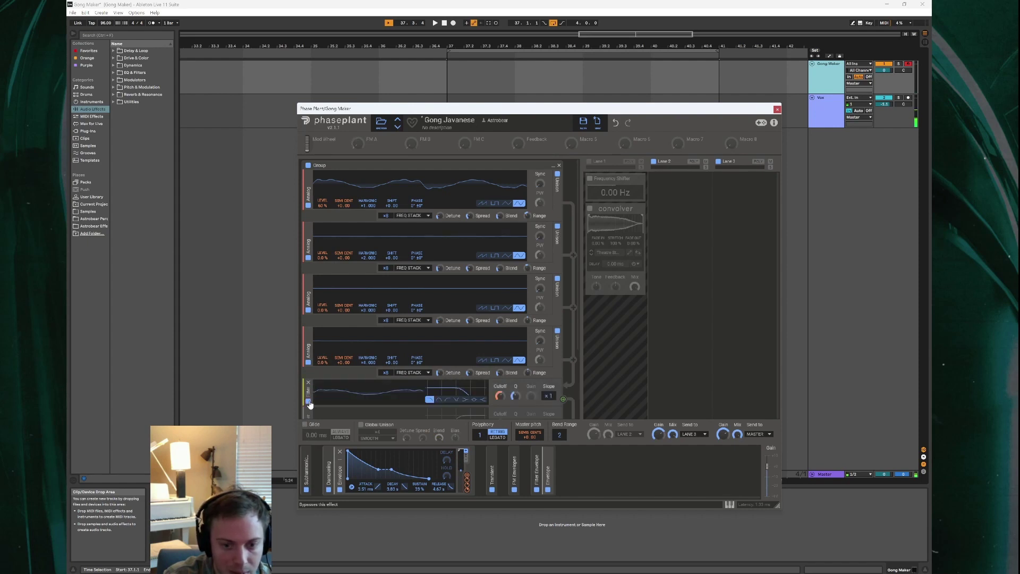
click(550, 463)
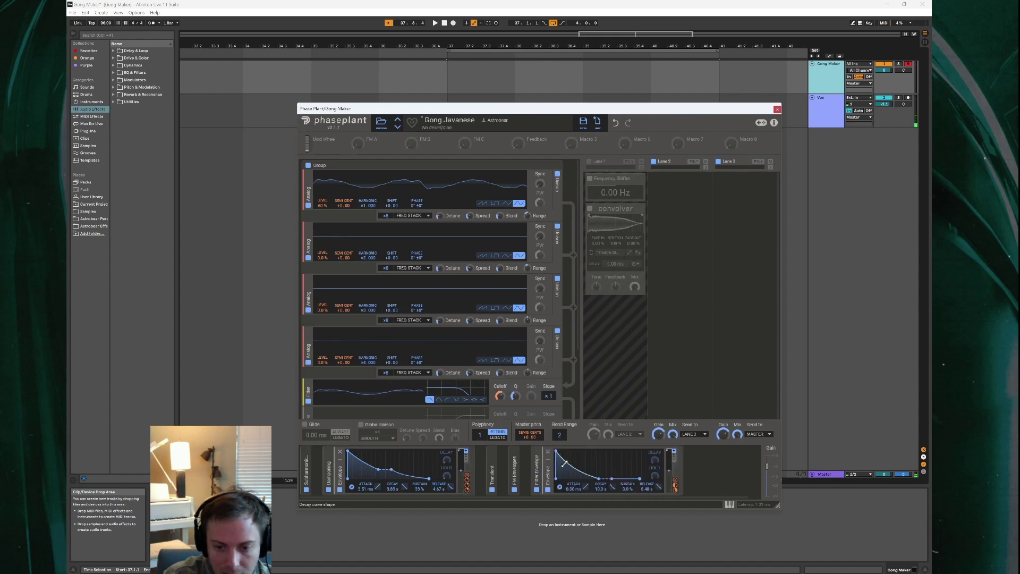
click(535, 460)
Collapse the Dampening envelope and review the envelopes in the FM Envelopes group.
click(340, 452)
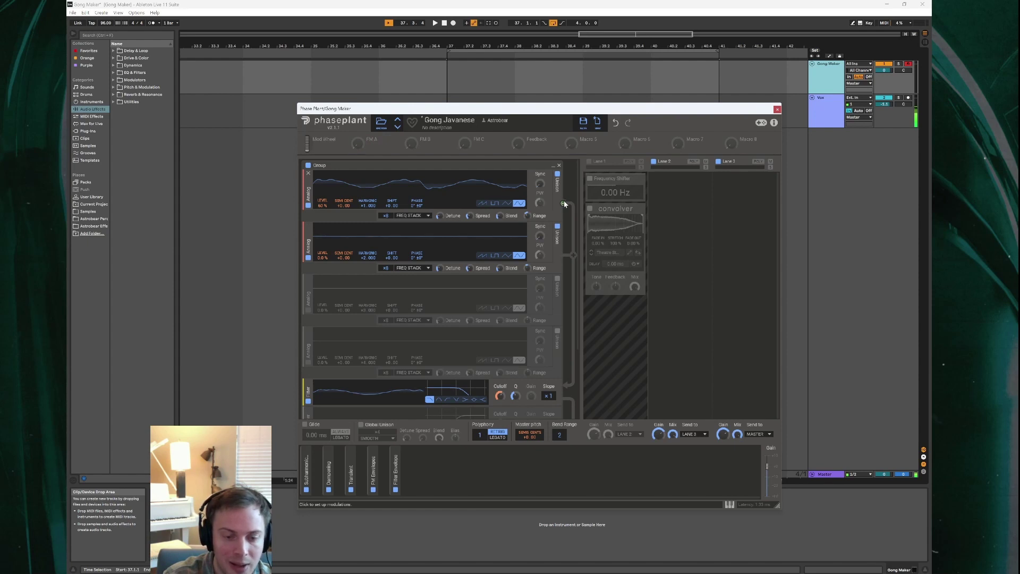
click(373, 462)
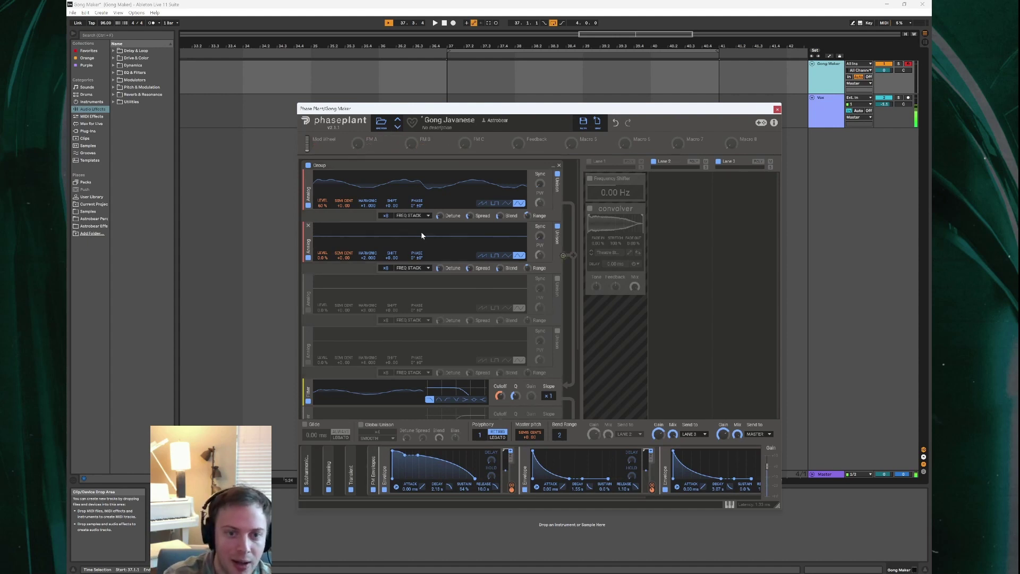
click(374, 464)
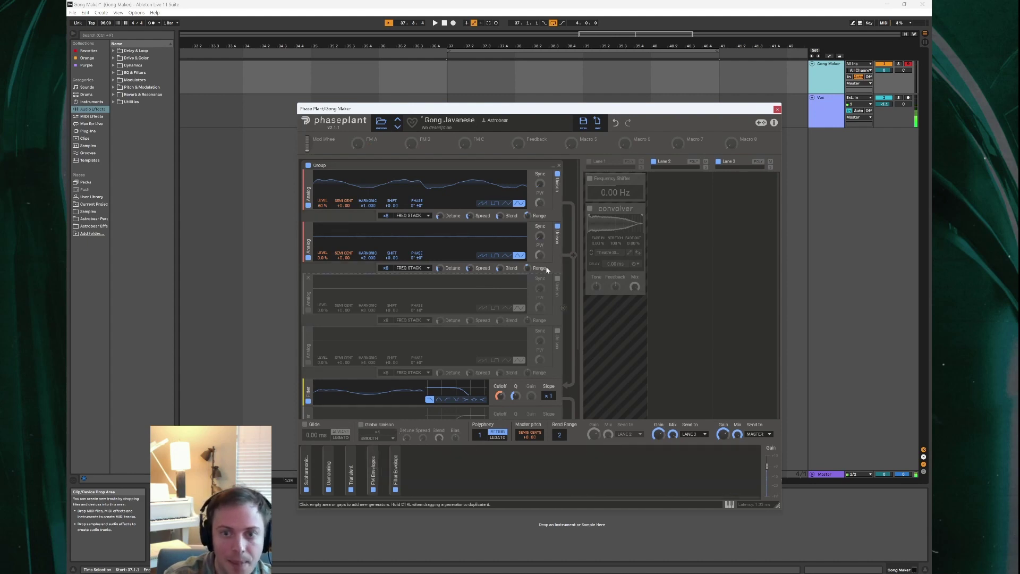
Modulate the second oscillator's Shift with the first oscillator's output and let the FM A macro control the modulation amount.
mouse_move(563, 203)
mouse_down()
mouse_move(391, 263)
mouse_move(392, 243)
mouse_up()
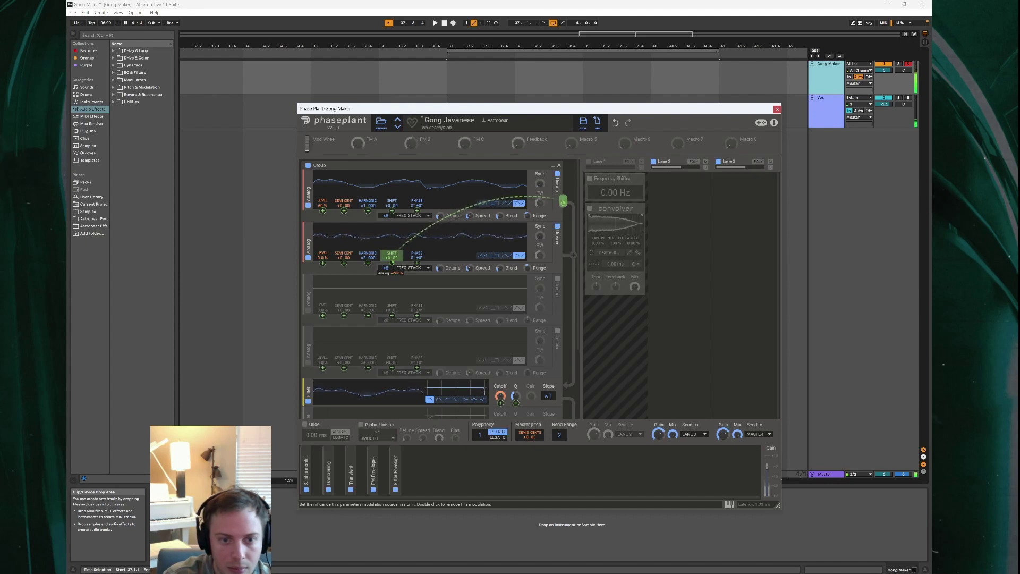
click(368, 145)
click(393, 270)
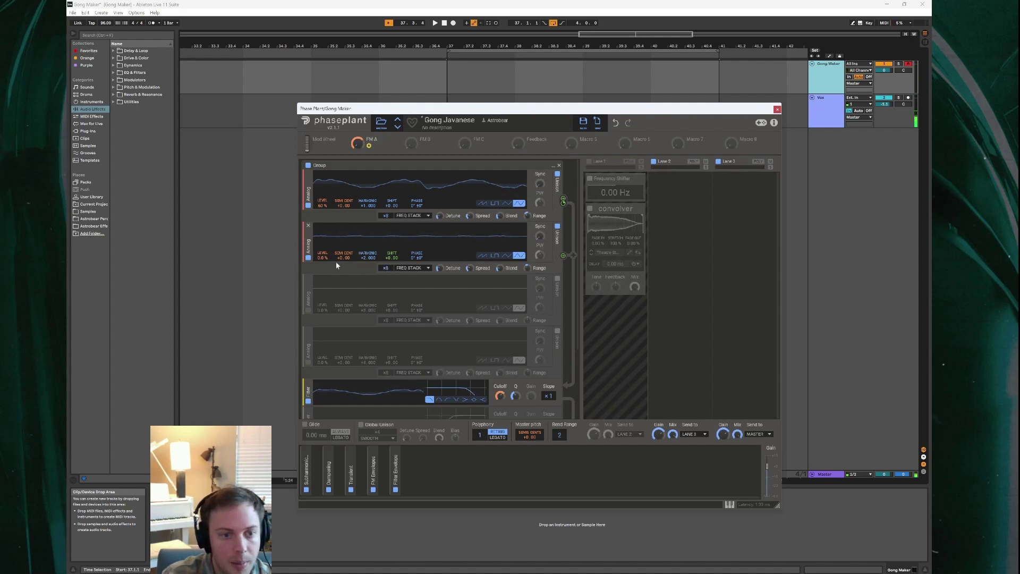
With the second oscillator off and the third on, modulate the third's Shift from the first oscillator, scaled by the FM B macro.
click(308, 258)
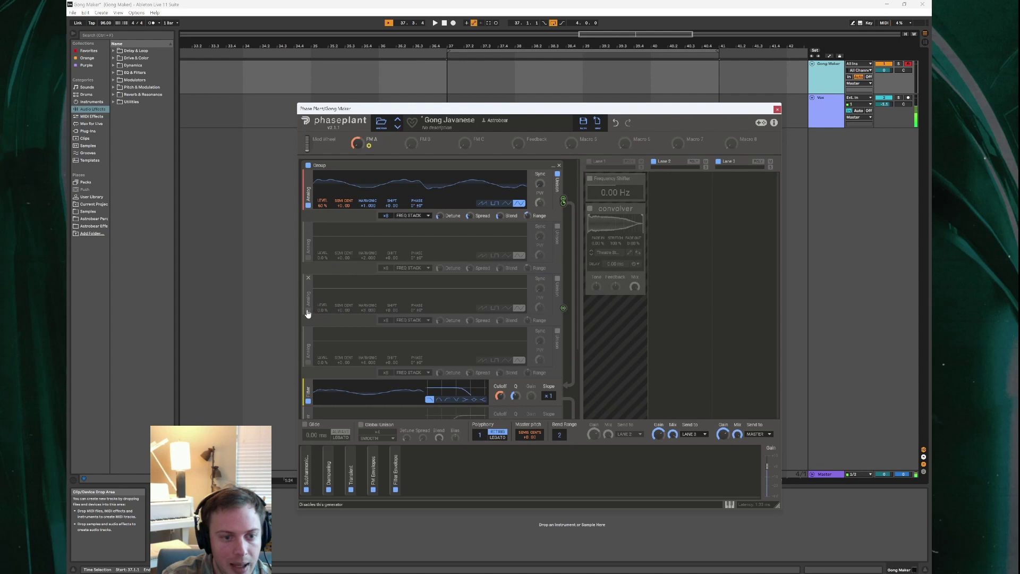
click(307, 311)
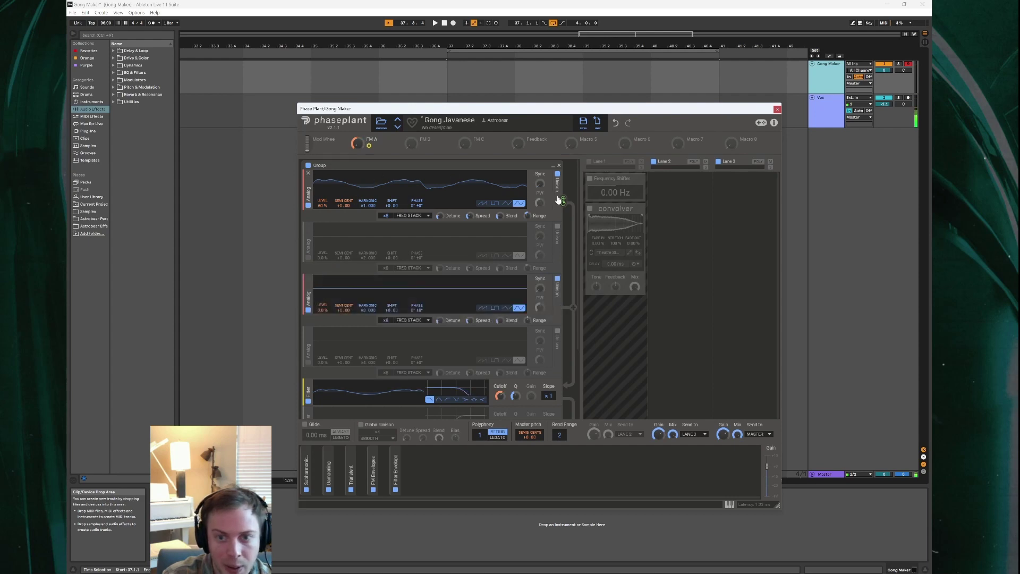
drag(559, 199, 394, 311)
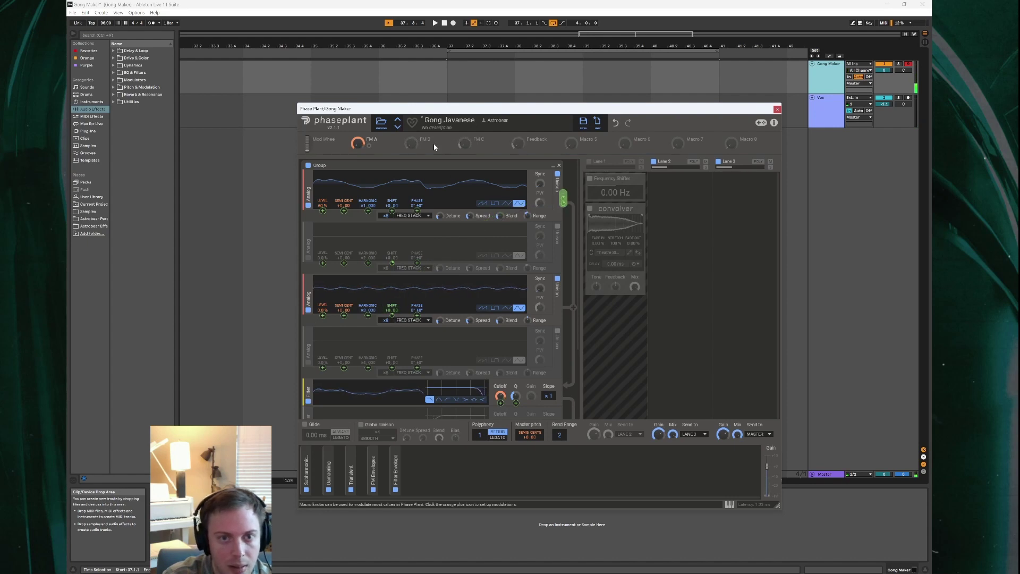
drag(423, 147, 434, 262)
drag(397, 330, 391, 319)
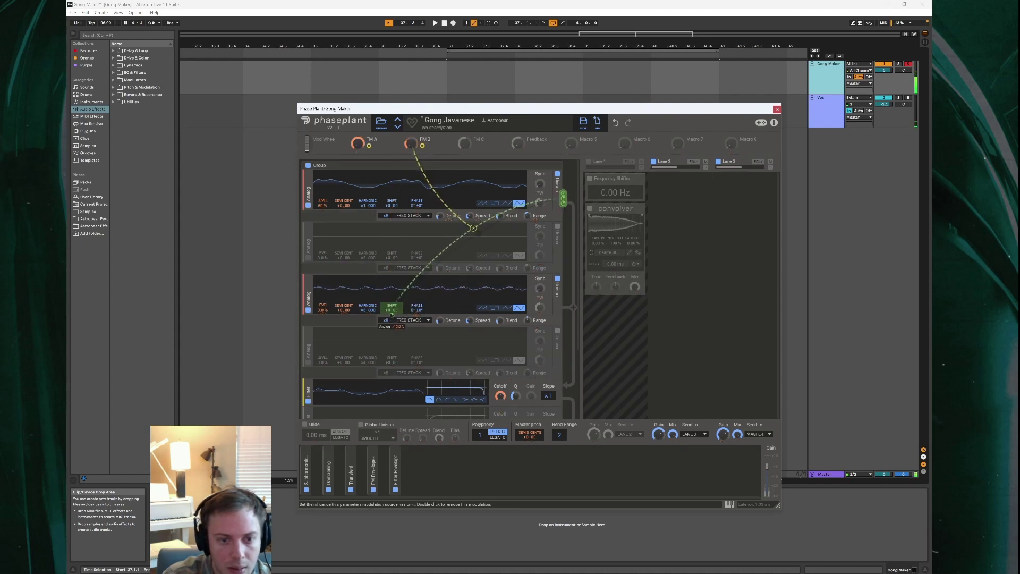
With the third oscillator off and the fourth on, modulate the fourth's Shift from the first oscillator, scaled by the FM C macro.
click(308, 310)
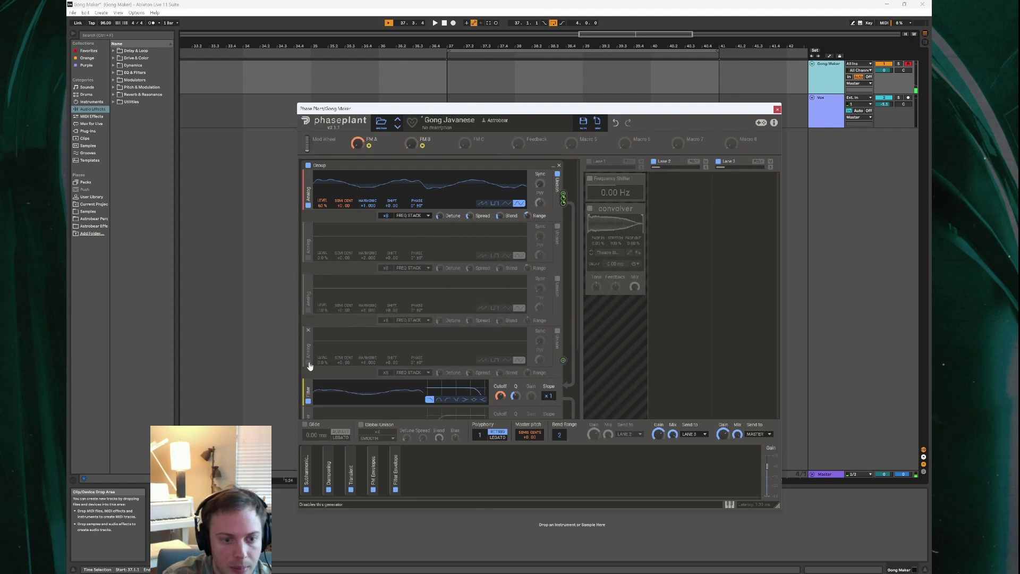
click(308, 365)
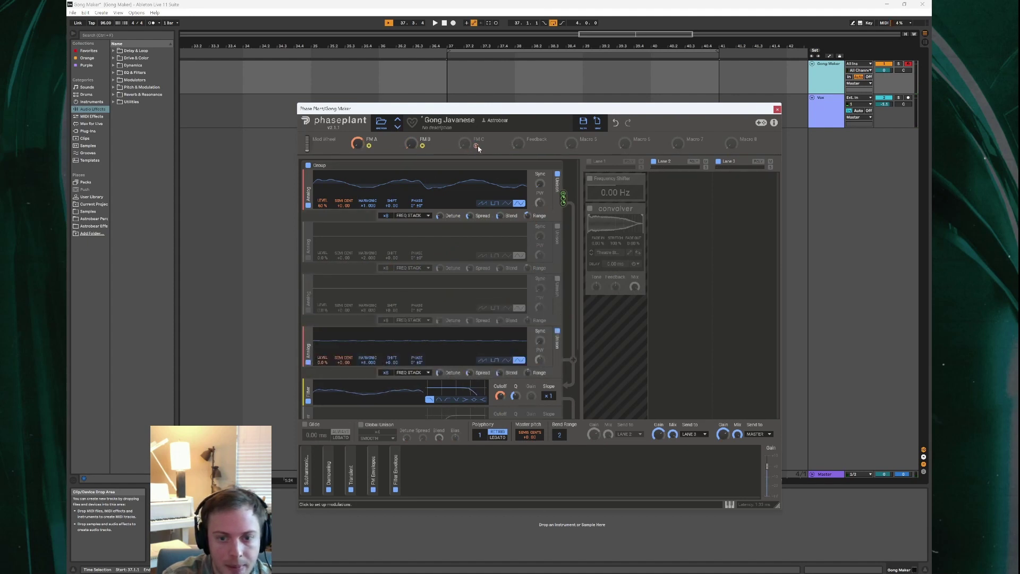
drag(477, 146, 391, 356)
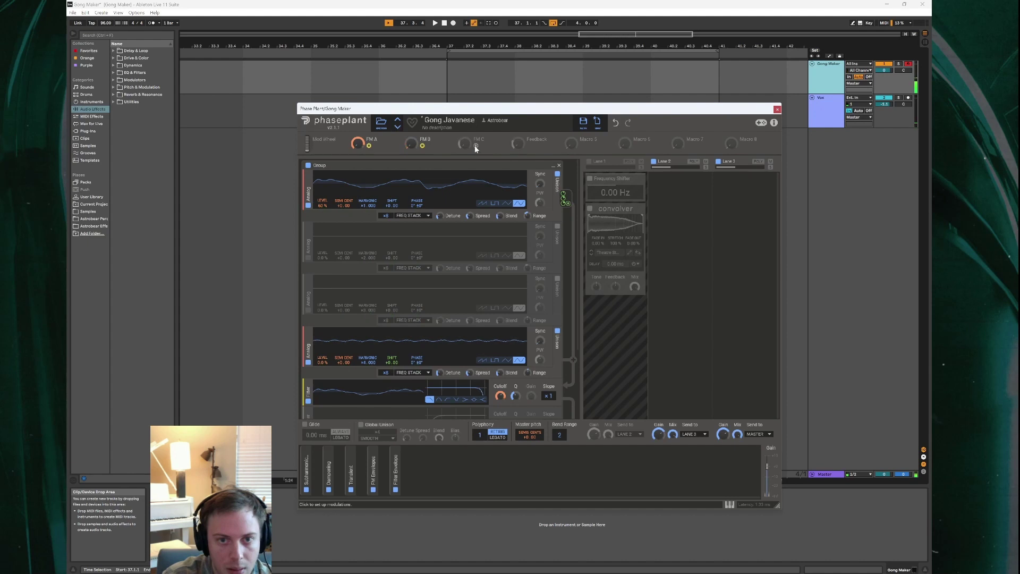
drag(476, 147, 392, 361)
With only the second and third oscillators on, modulate the third's Shift from the second, scaled by the FM B macro.
click(308, 205)
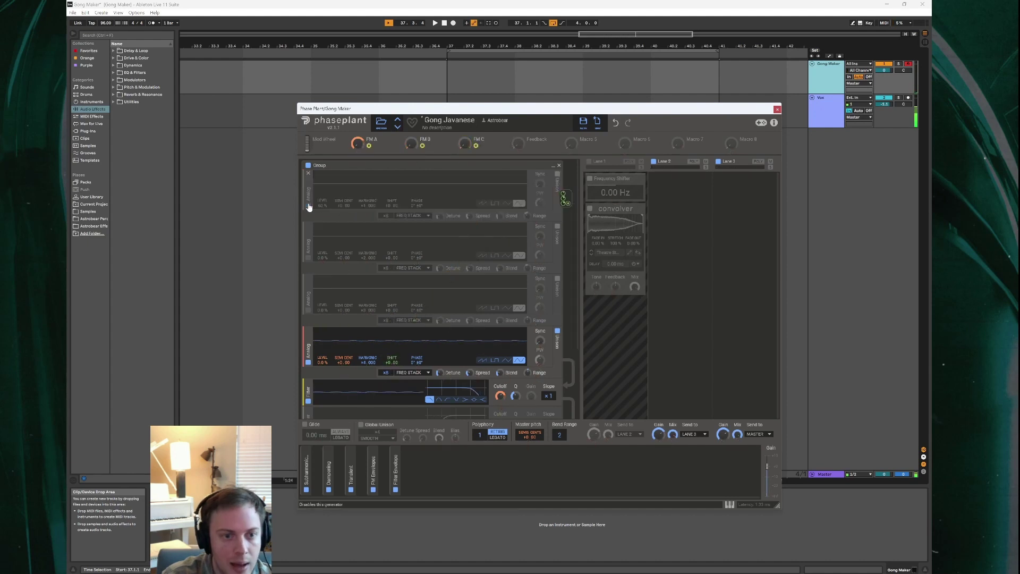
click(308, 258)
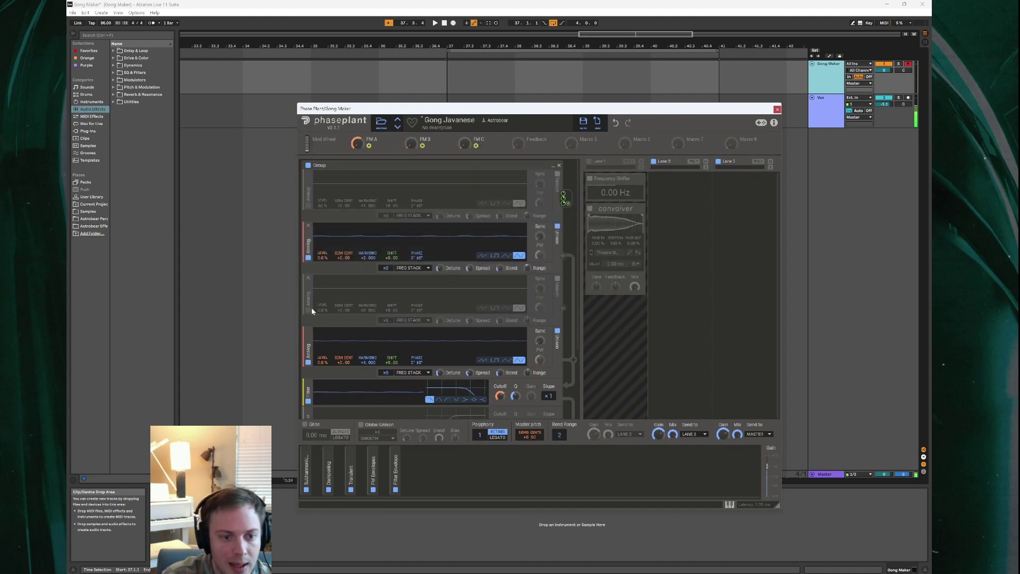
click(308, 361)
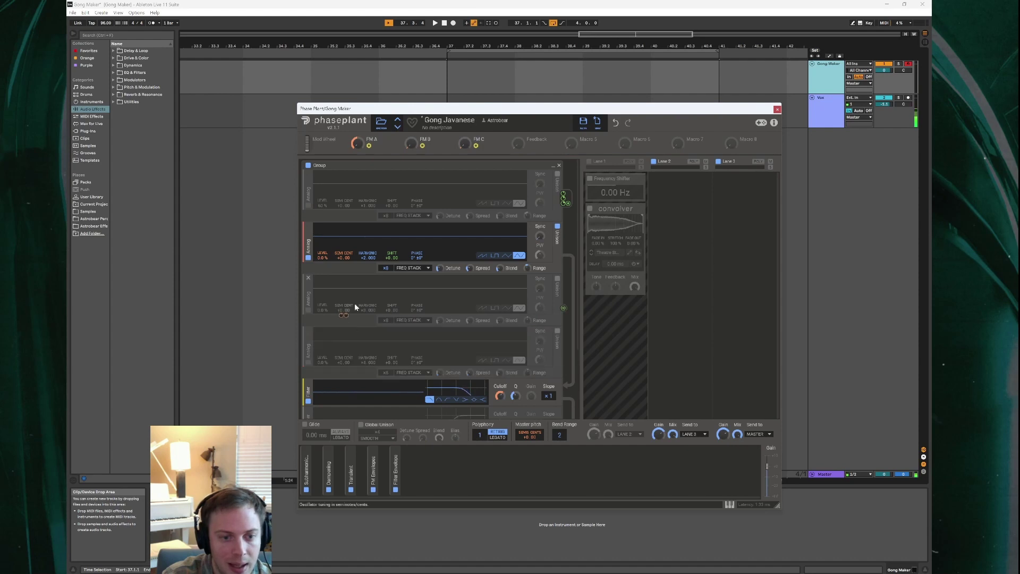
click(308, 310)
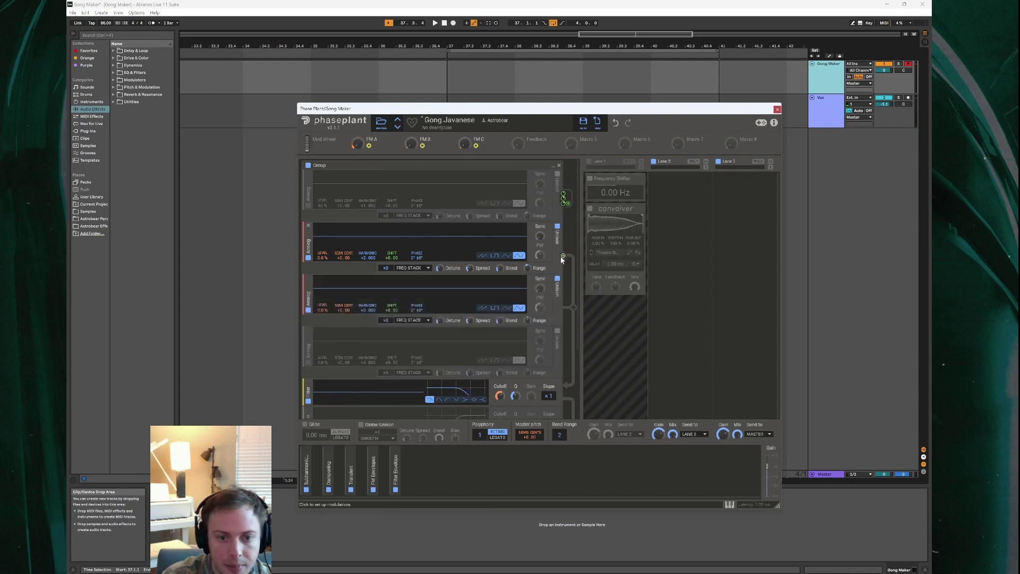
drag(563, 256, 392, 284)
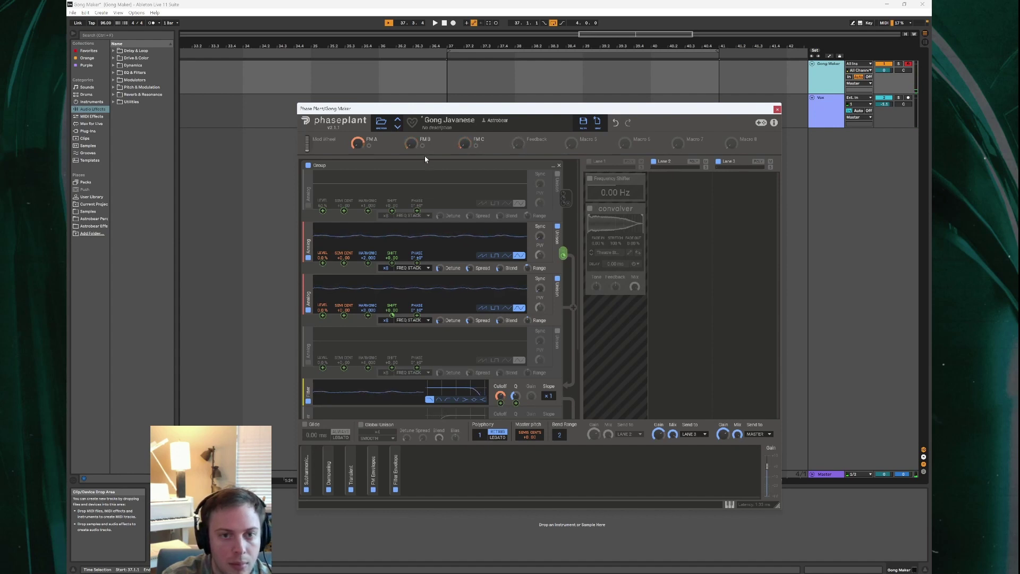
drag(422, 145, 394, 310)
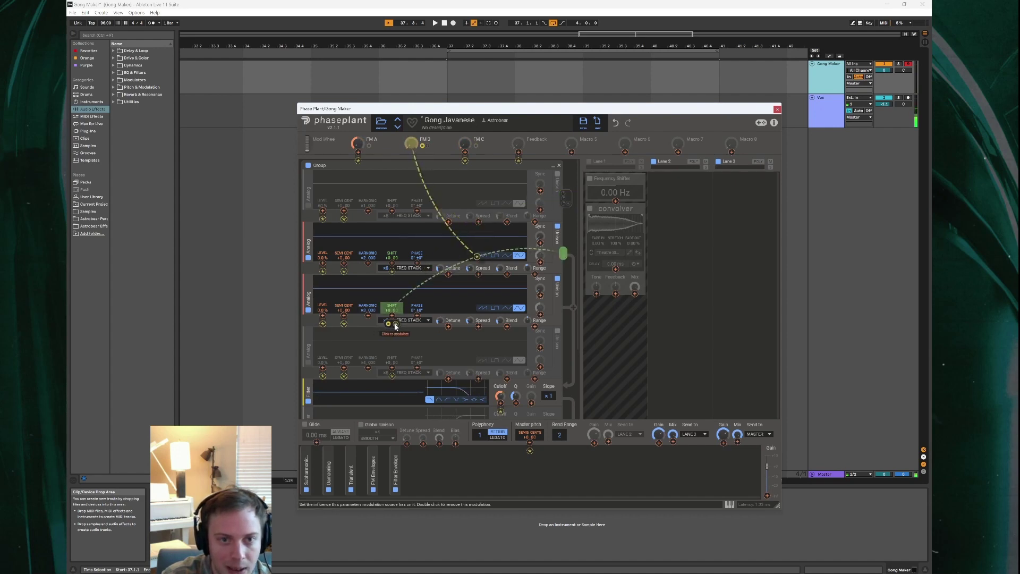
click(395, 324)
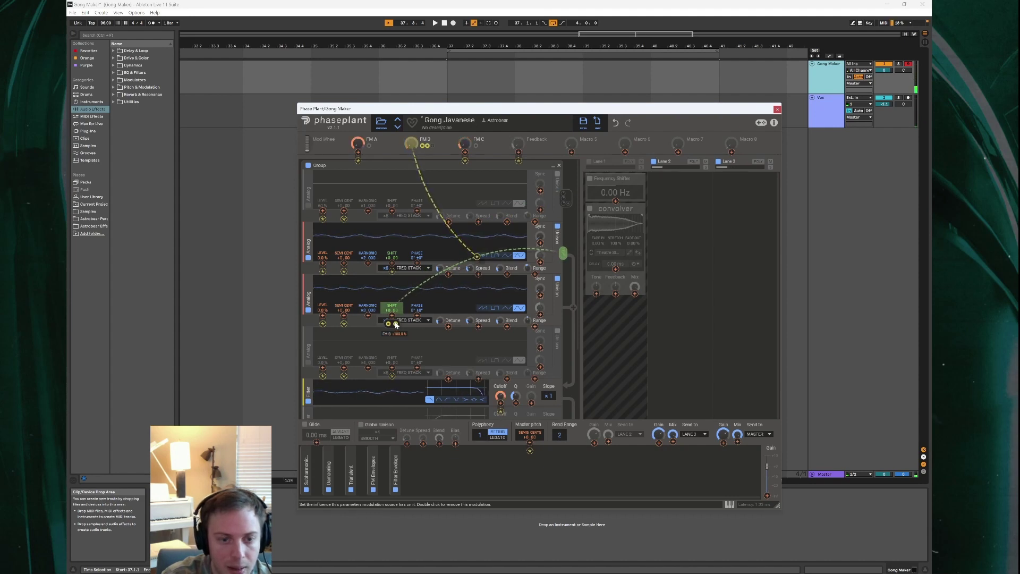
double_click(395, 324)
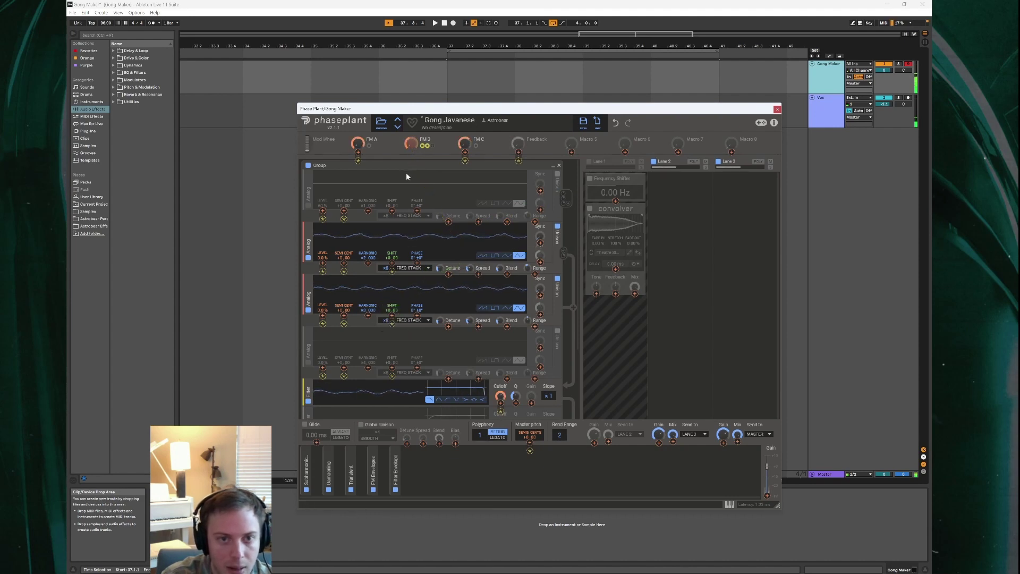
With only the second and fourth oscillators on, modulate the fourth's Shift from the second, scaled by the FM C macro.
click(308, 301)
click(308, 311)
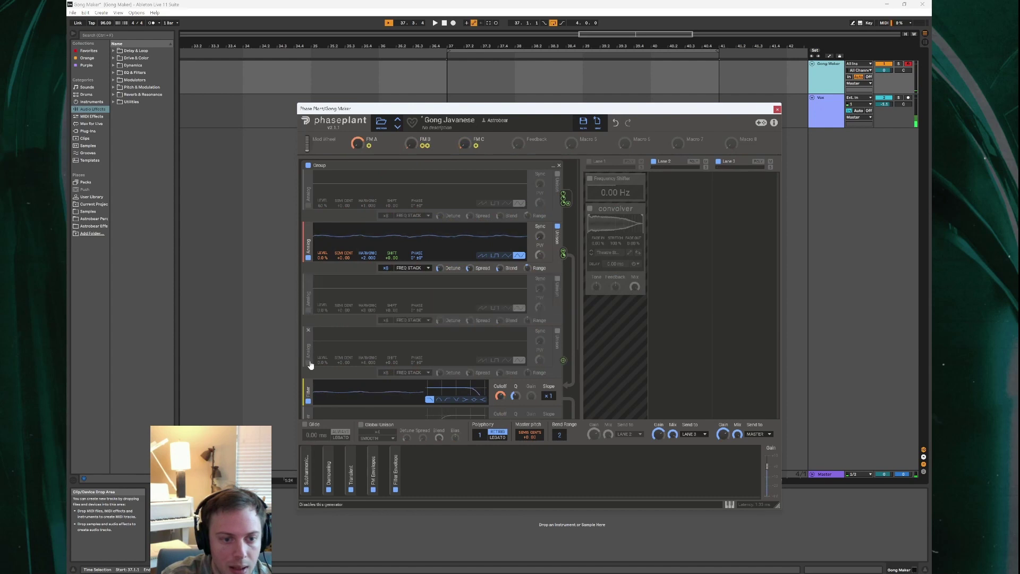
click(308, 363)
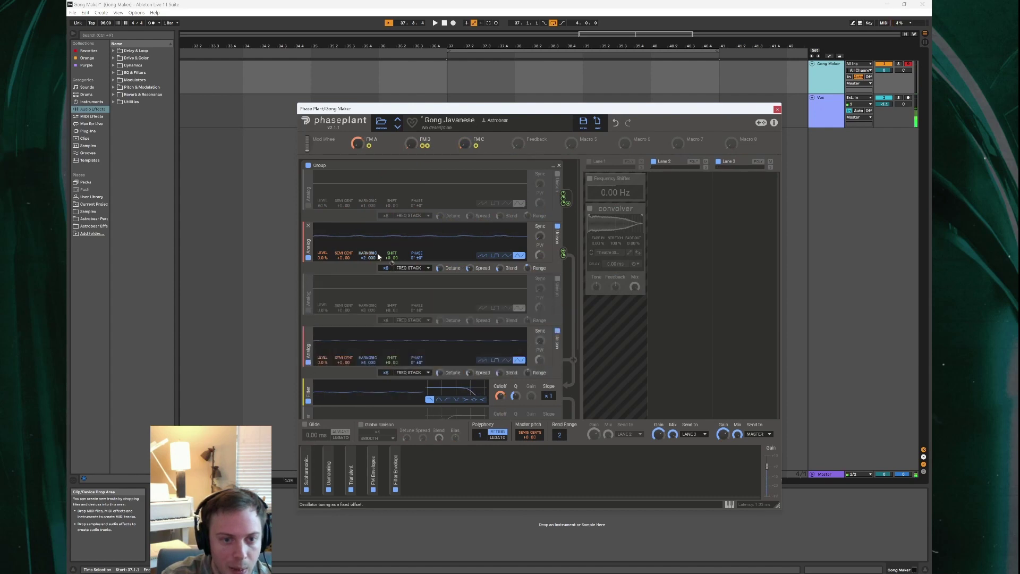
click(563, 253)
drag(392, 368, 392, 351)
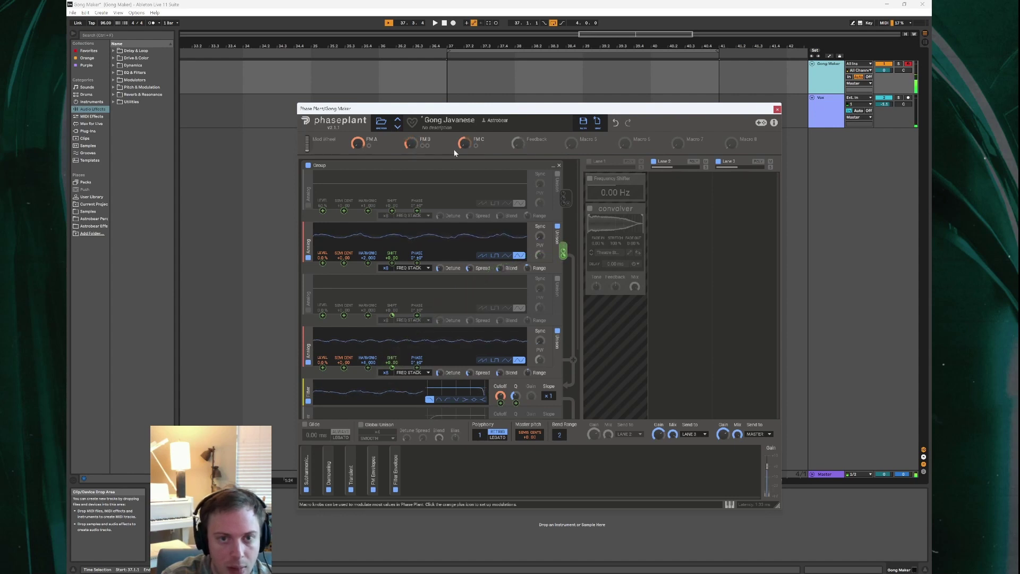
drag(465, 144, 392, 362)
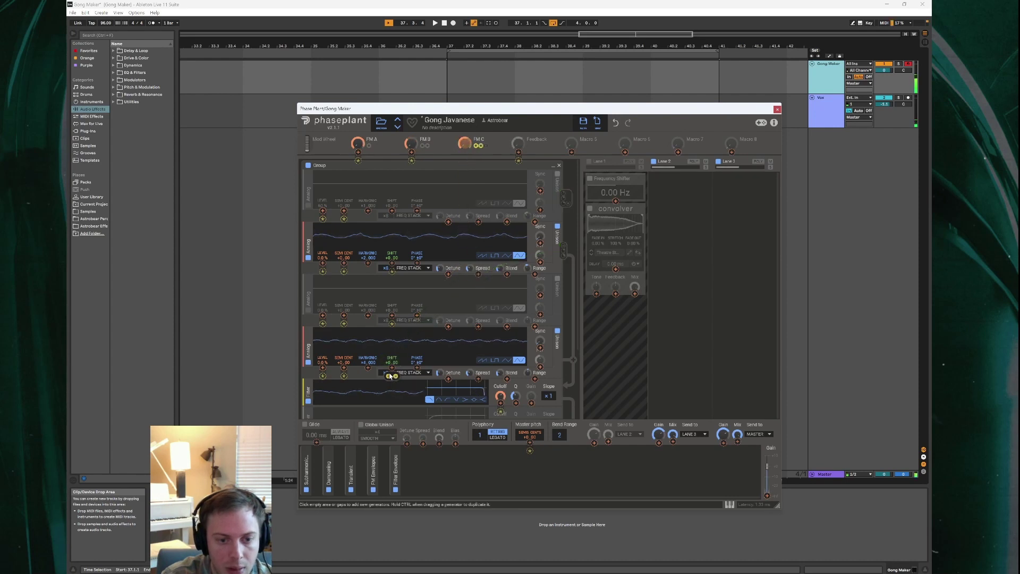
With only the third and fourth oscillators on, modulate the fourth's Shift from the third, scaled by the FM C macro.
click(309, 257)
click(308, 310)
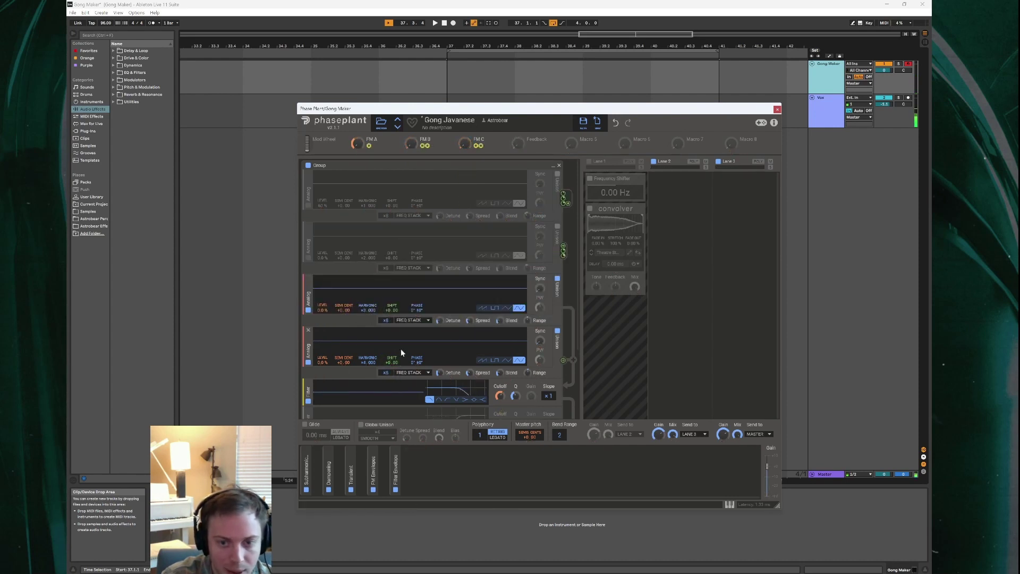
drag(562, 311, 393, 345)
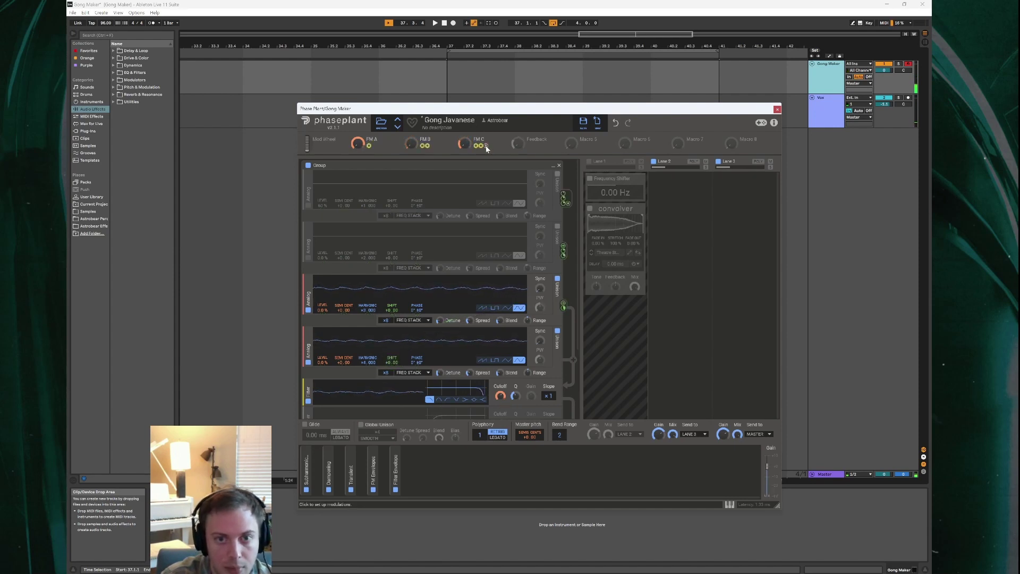
drag(485, 146, 393, 359)
mouse_move(399, 369)
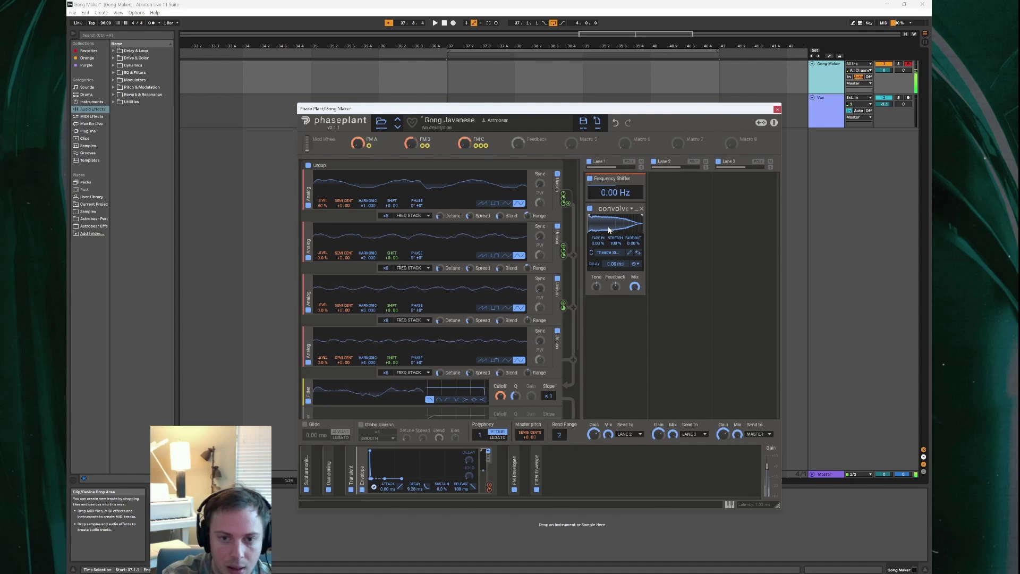
With the third and fourth oscillators off, modulate the first oscillator's Shift from the second, scaled by the Feedback macro.
click(557, 330)
click(557, 278)
drag(563, 249, 392, 215)
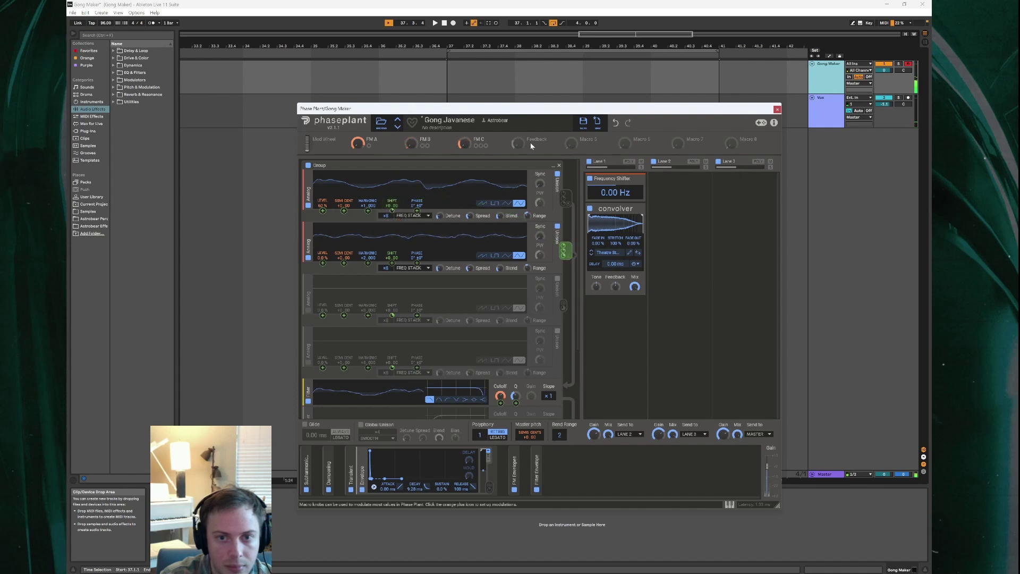
drag(530, 142, 392, 219)
With the second oscillator off and the third on, modulate the first's Shift from the third, scaled by the Feedback macro.
click(308, 258)
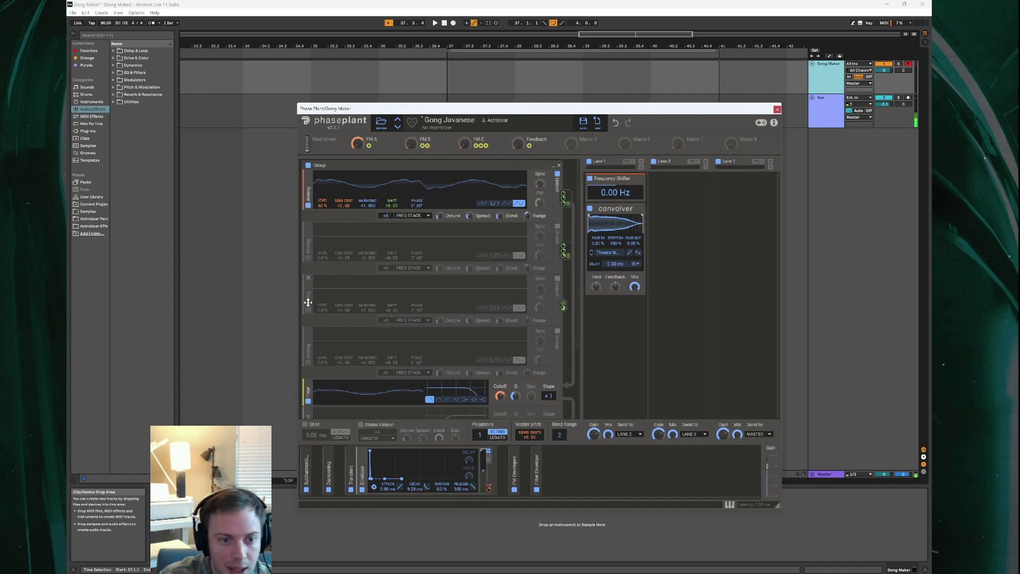
click(308, 310)
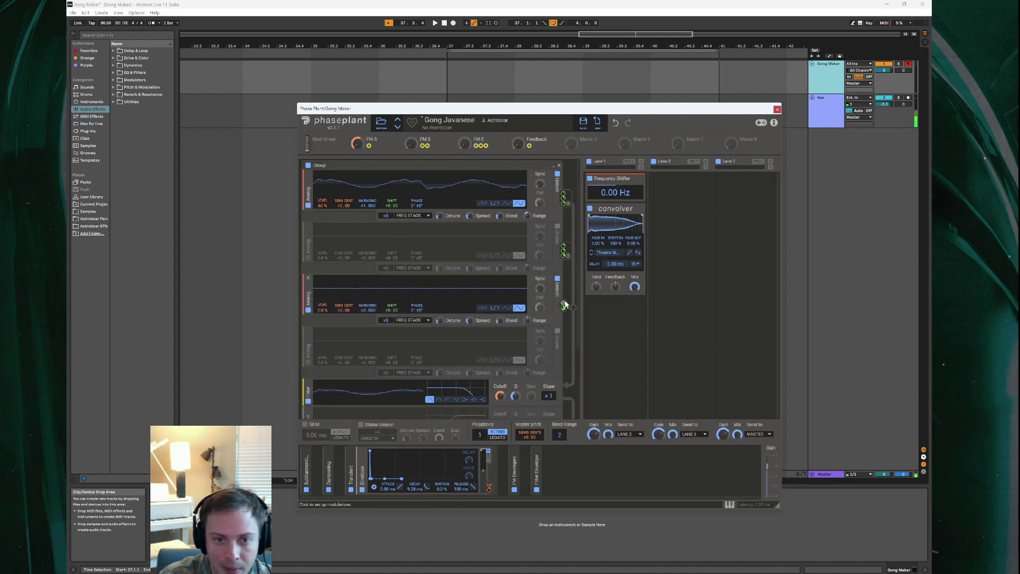
drag(564, 305, 392, 170)
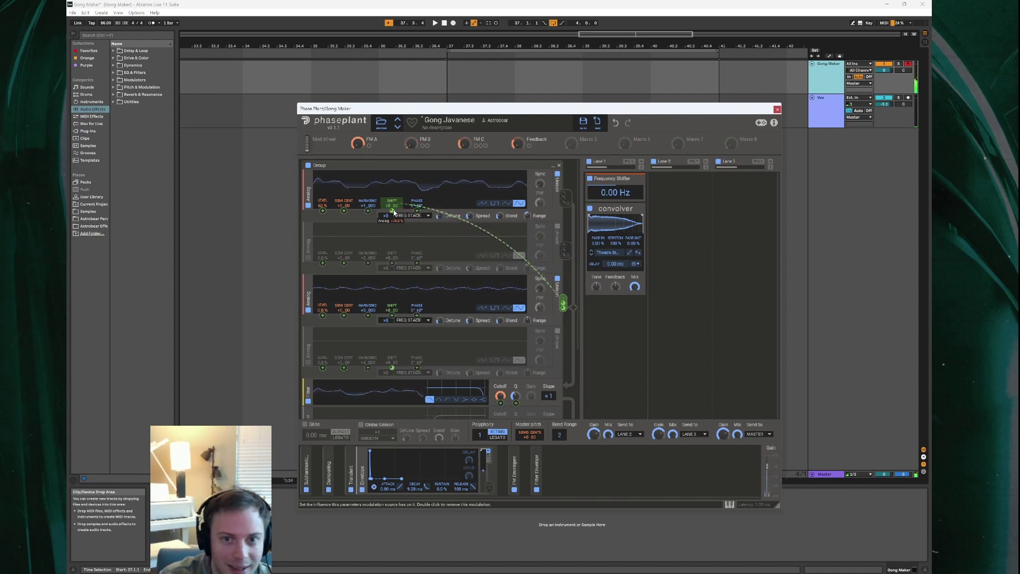
drag(394, 212, 394, 212)
drag(529, 146, 389, 221)
With the third oscillator off and the fourth on, modulate the first's Shift from the fourth, scaled by Feedback; re-enable the second and third oscillators.
click(308, 309)
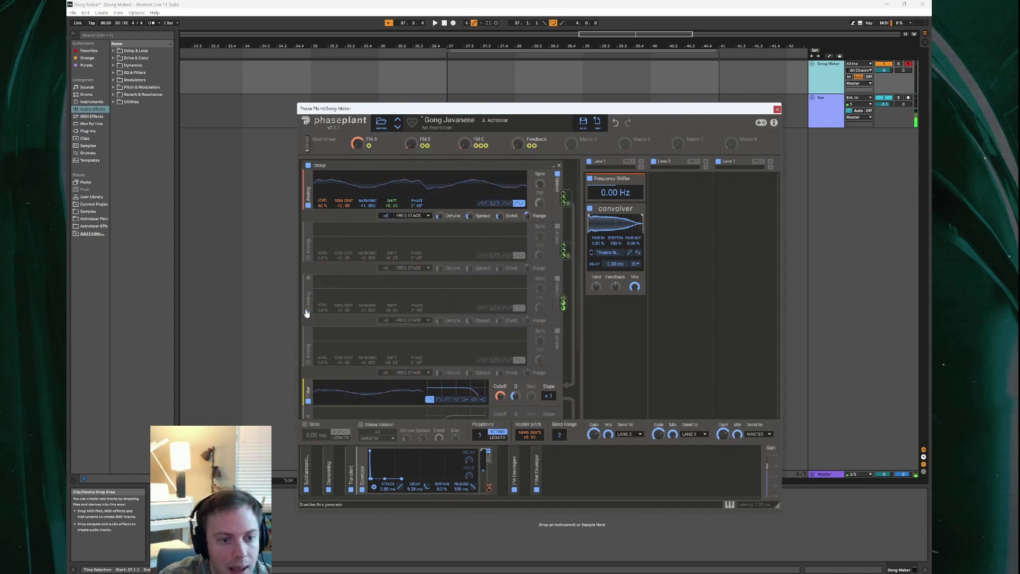
click(308, 361)
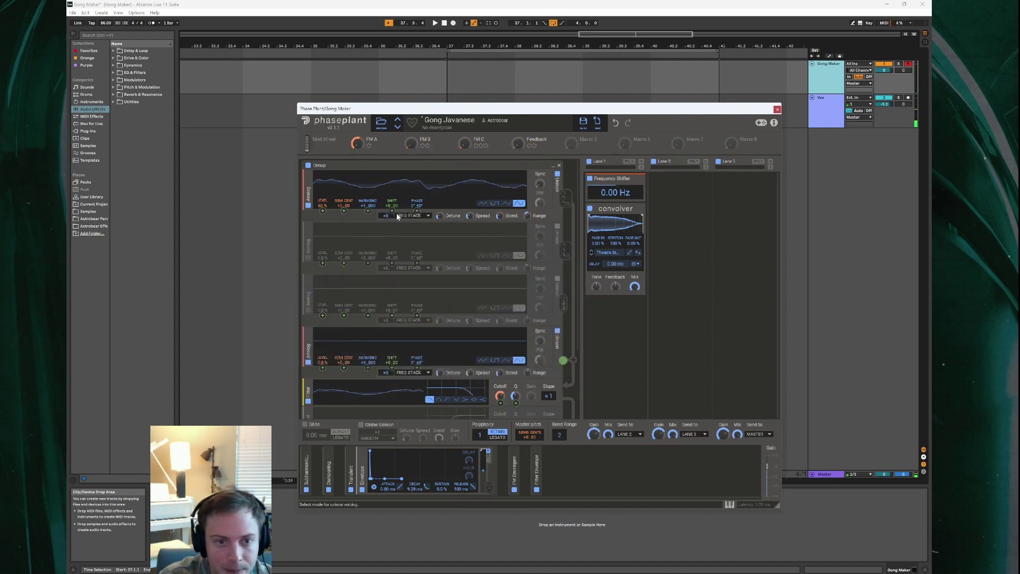
drag(564, 360, 398, 222)
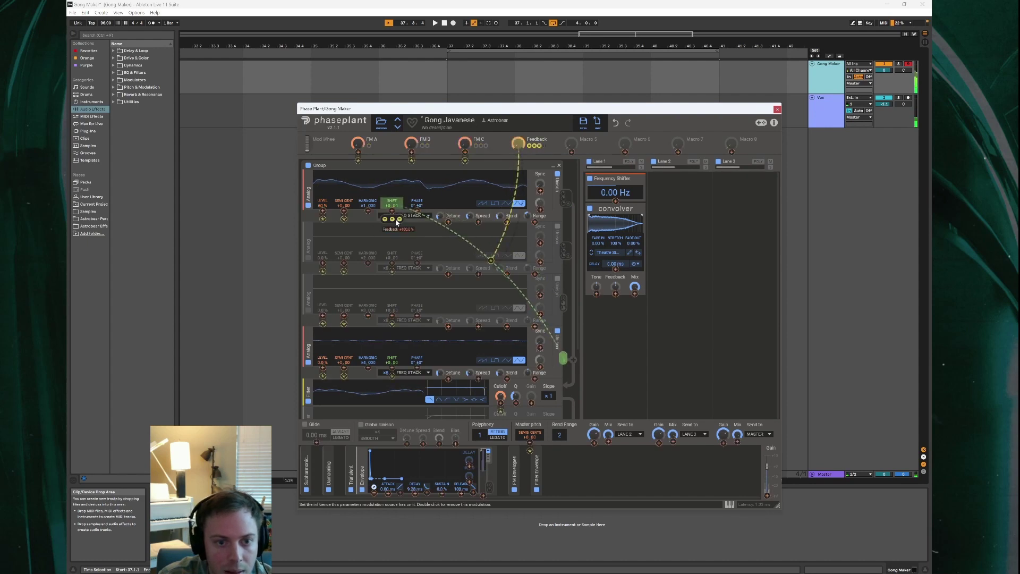
click(308, 310)
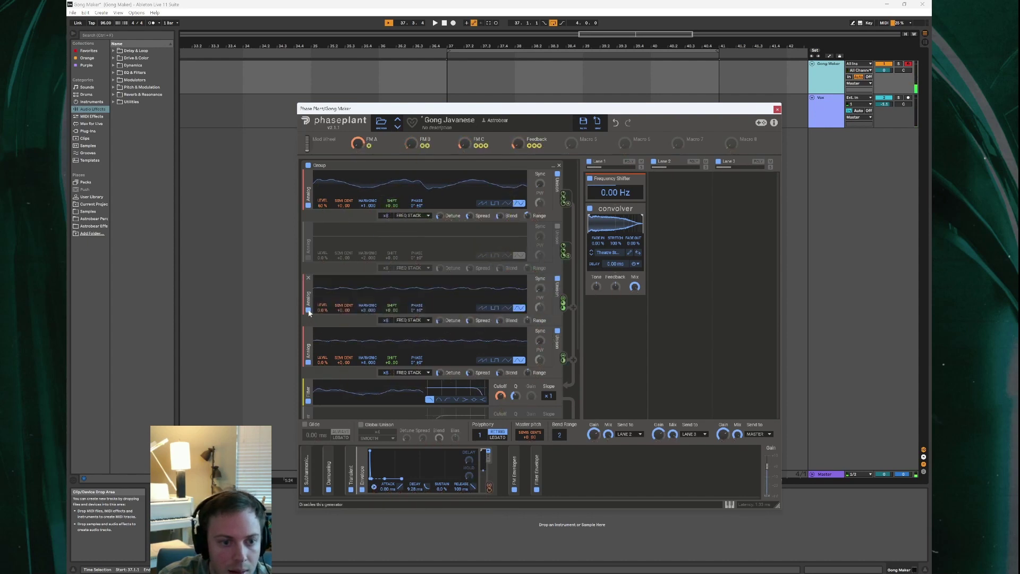
click(308, 258)
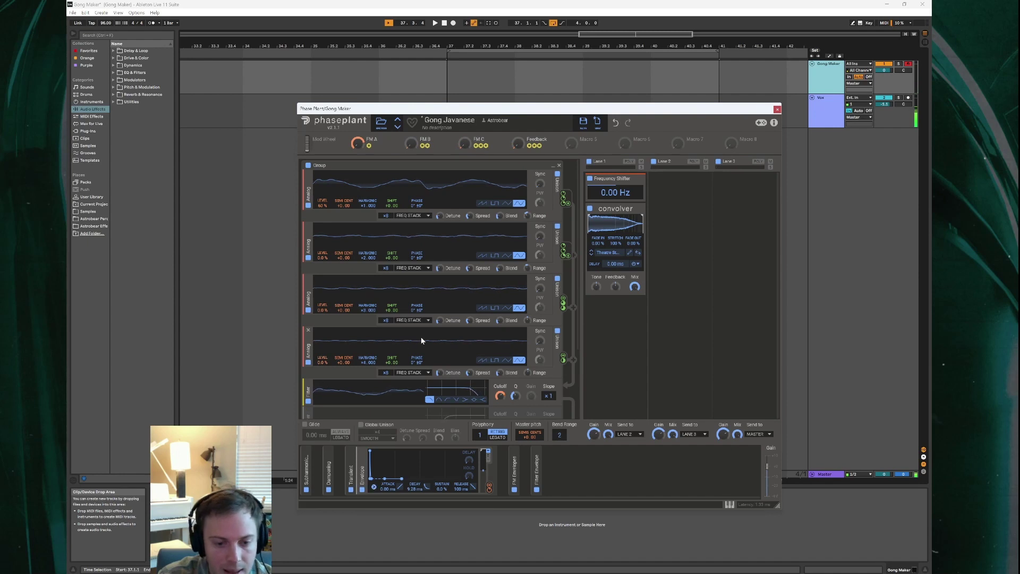
Set the Frequency Shifter's shift amount in Lane 1 to about -560 Hz.
scroll(421, 339, down, 2)
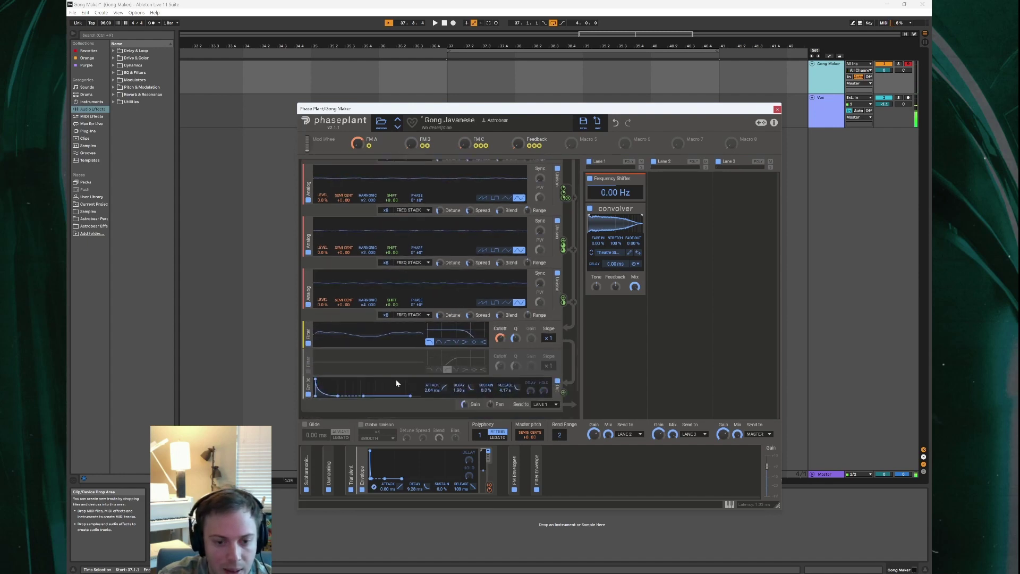
scroll(397, 382, up, 2)
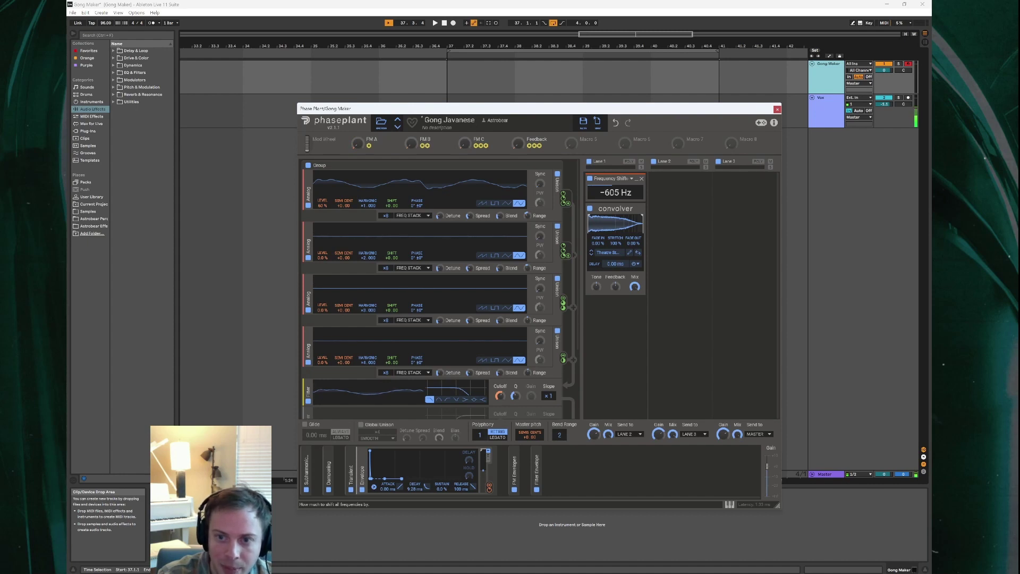
drag(614, 198, 612, 196)
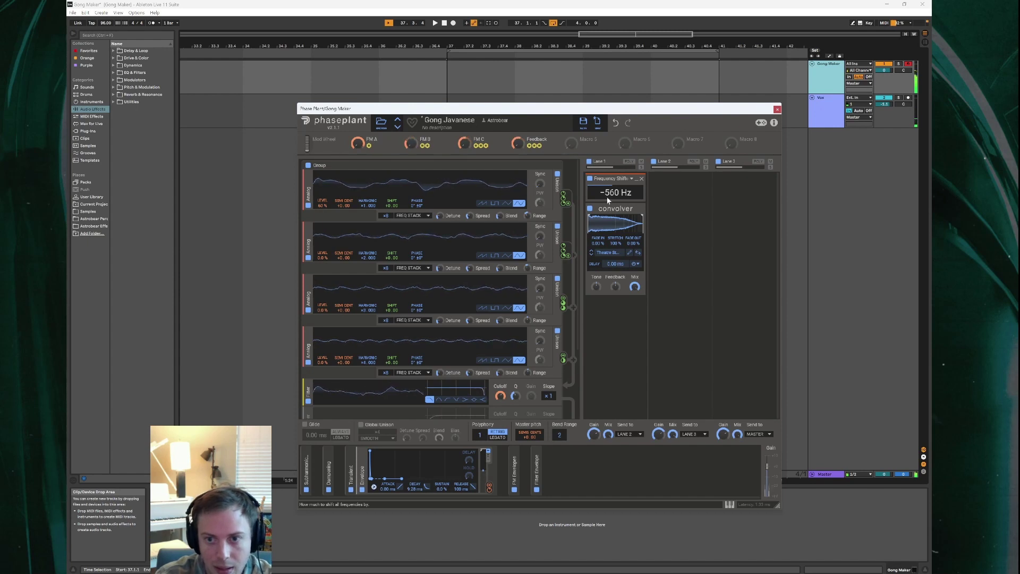